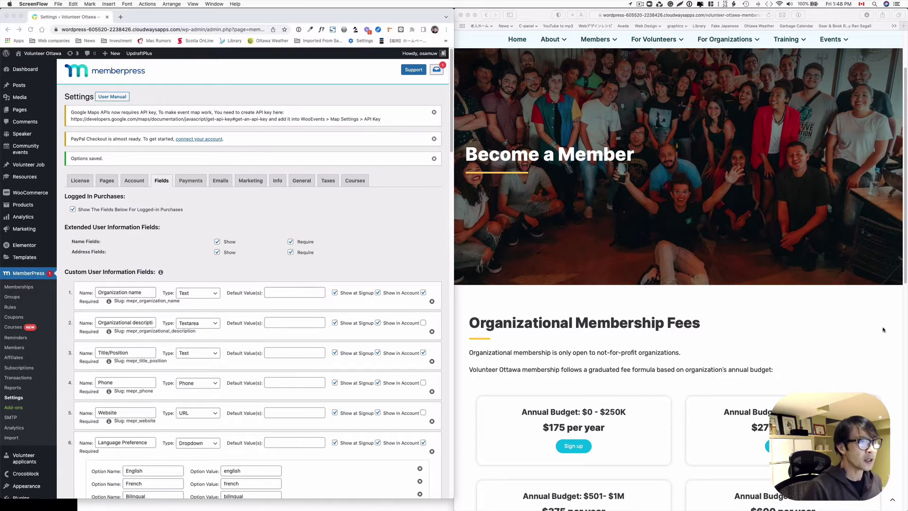
Open the $0–$250K organizational membership sign-up form and scroll through its custom fields.
scroll(883, 330, down, 5)
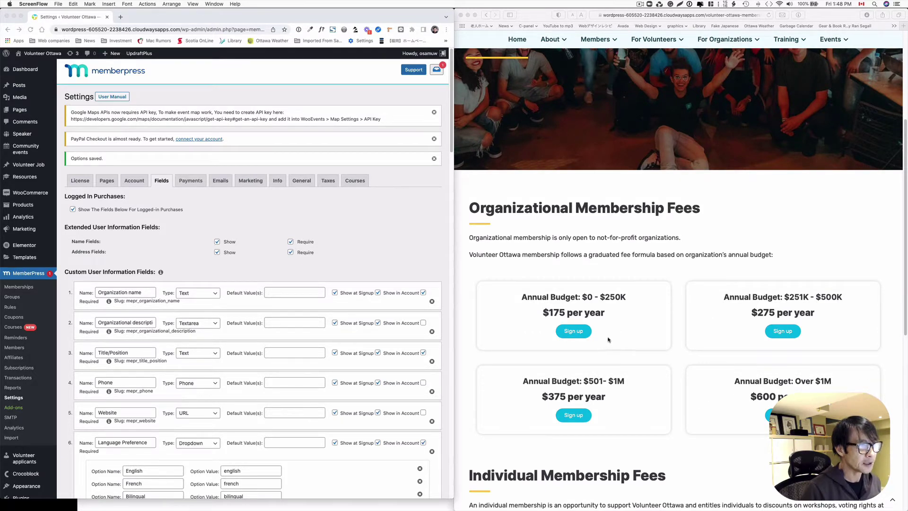
click(573, 331)
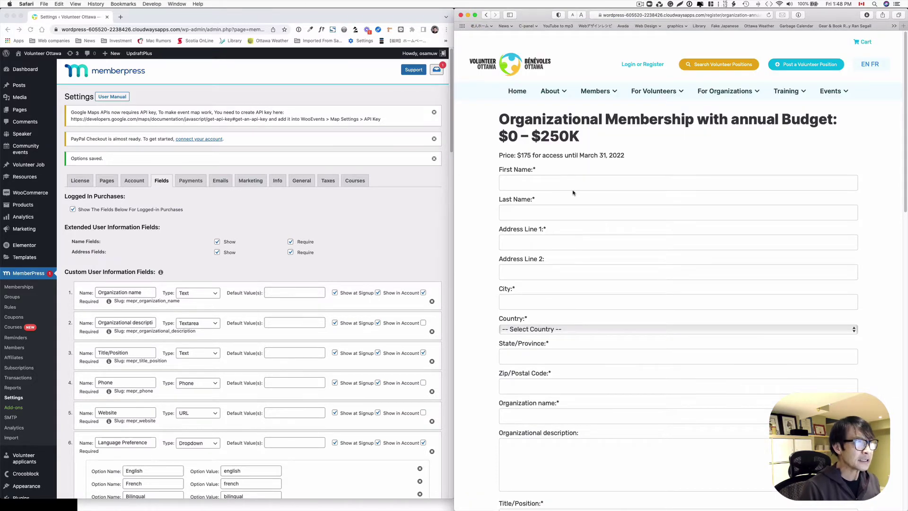
scroll(573, 192, down, 2)
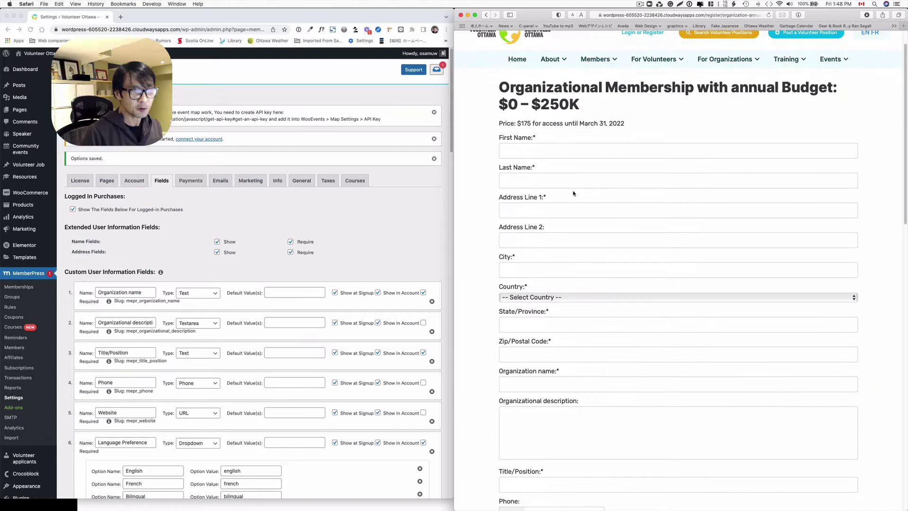
scroll(572, 192, down, 1)
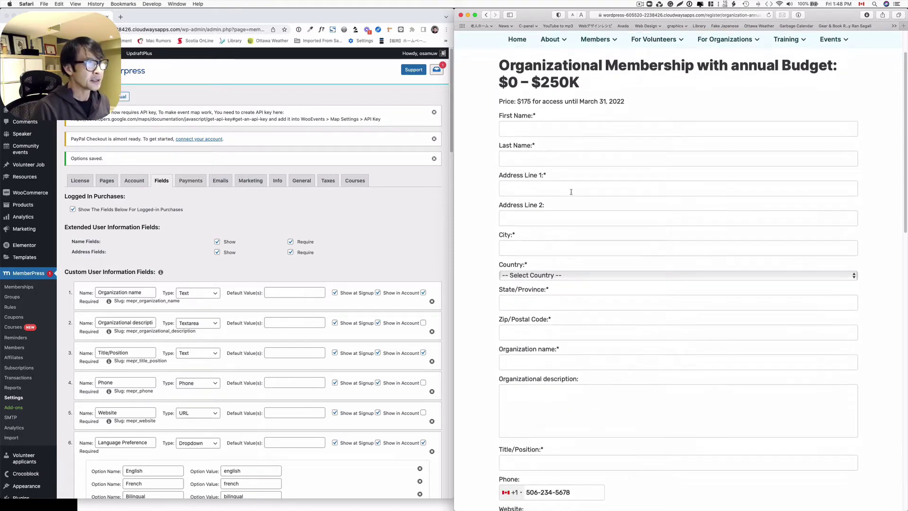
scroll(571, 191, down, 1)
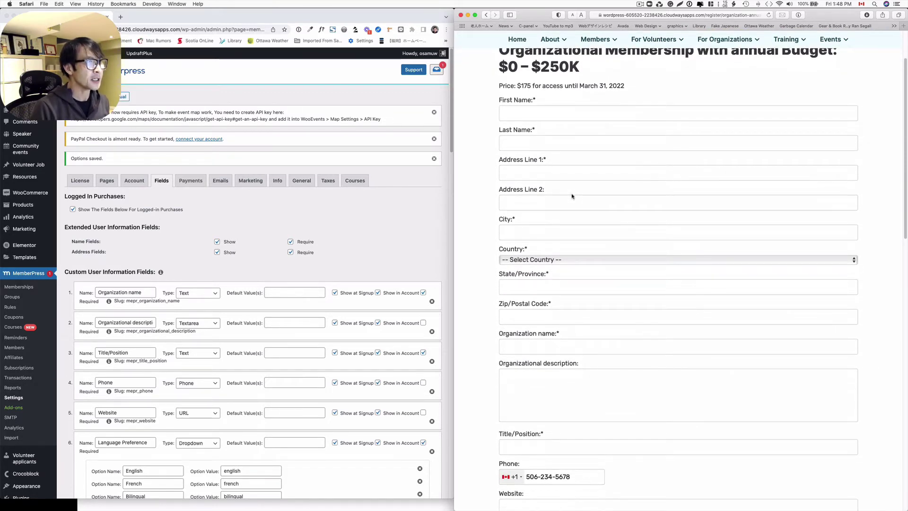
scroll(572, 196, down, 5)
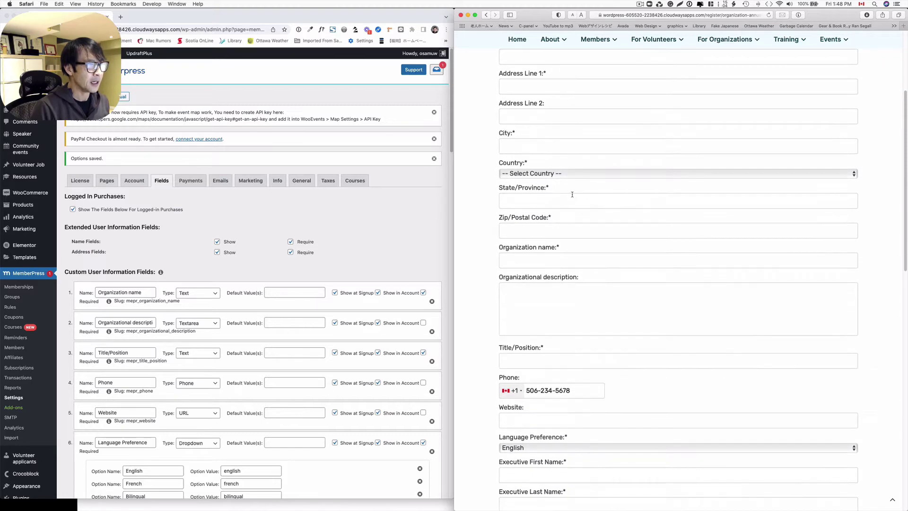
scroll(572, 194, down, 3)
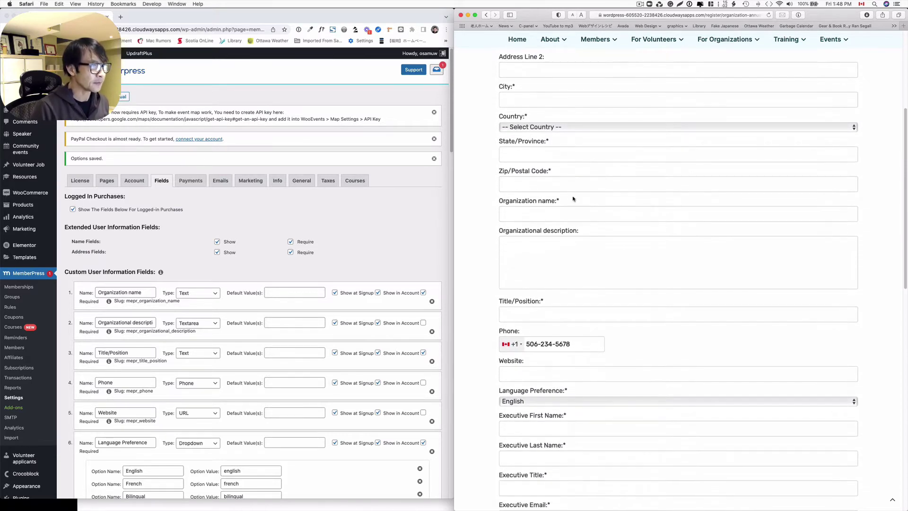
scroll(573, 199, down, 2)
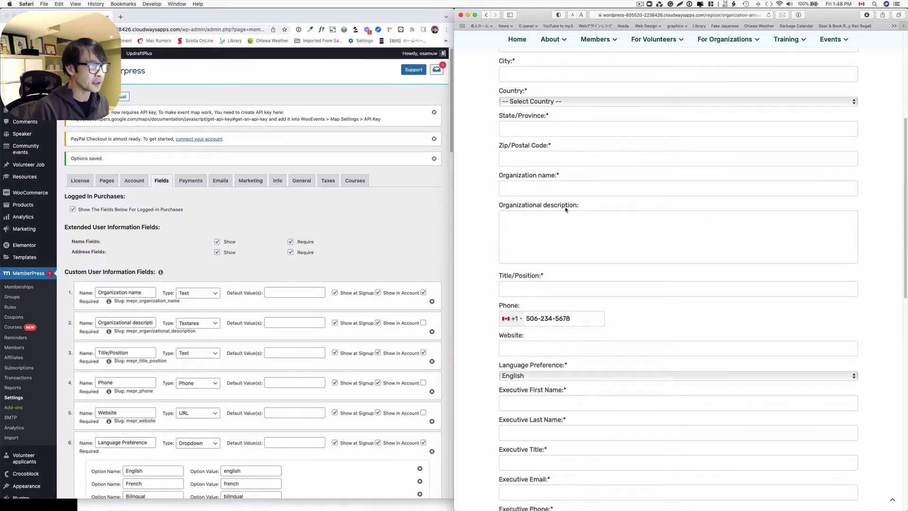
Bring MemberPress Settings > Fields forward in Chrome and scroll through the custom user information fields.
click(385, 250)
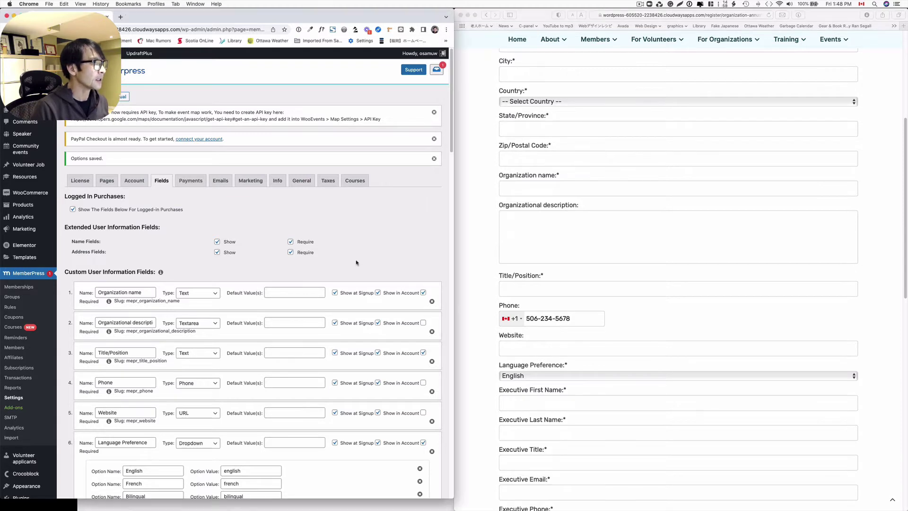
scroll(357, 261, down, 1)
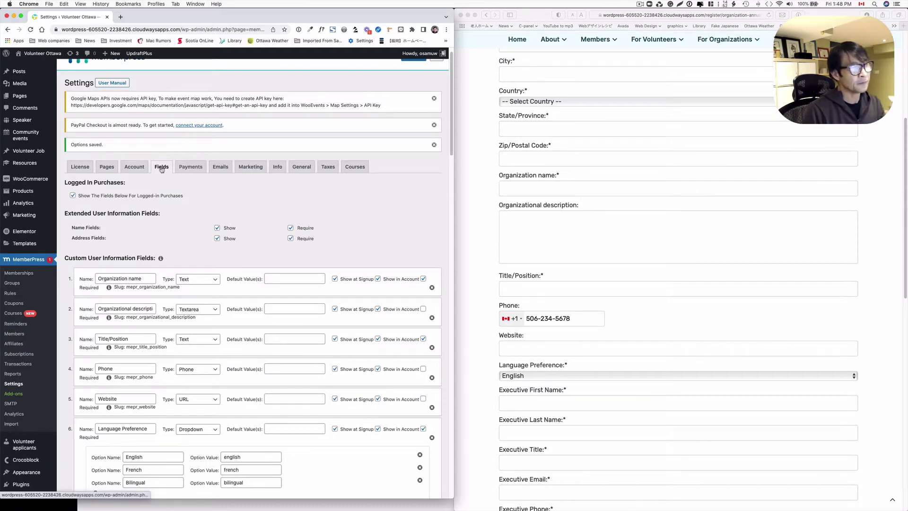
scroll(187, 258, down, 5)
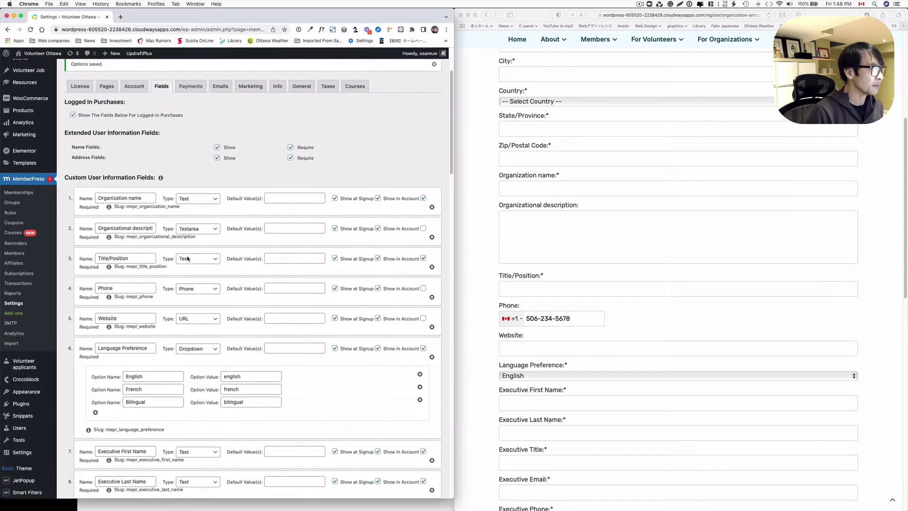
scroll(187, 258, down, 1)
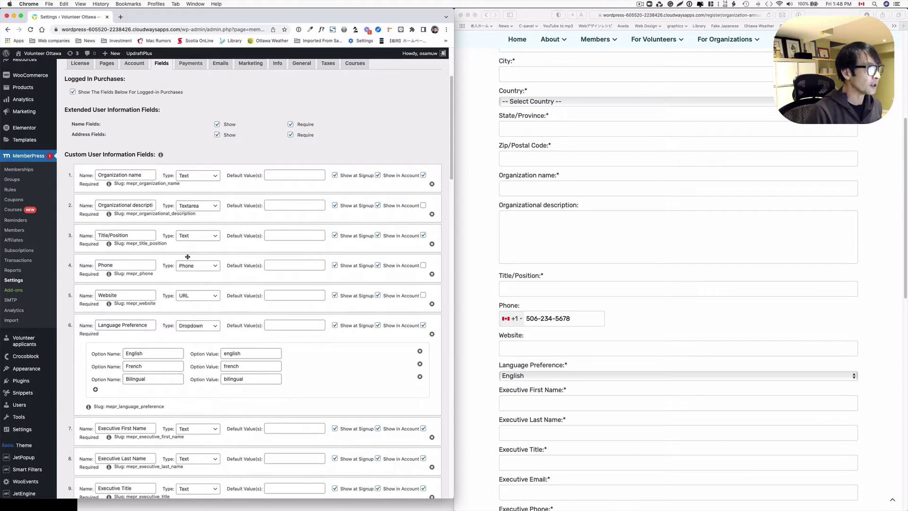
scroll(206, 314, down, 3)
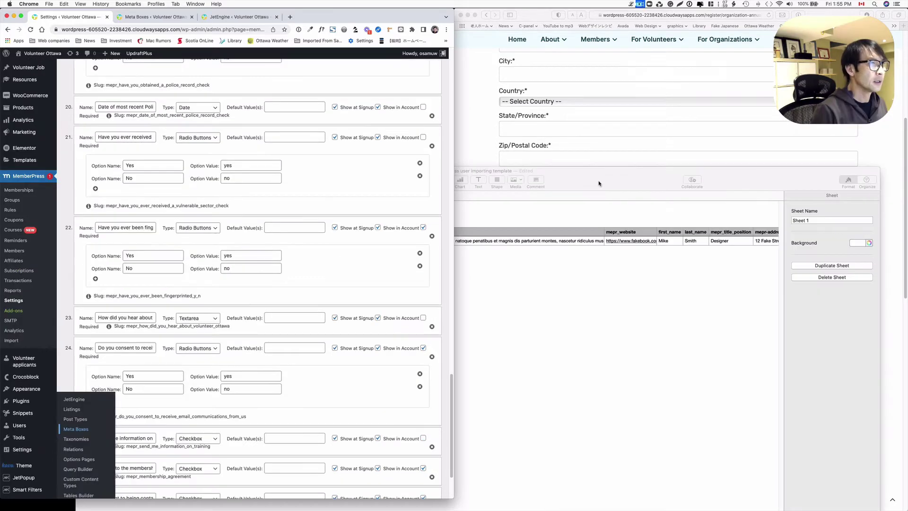
Snap the Numbers importing template window to the top half of the screen.
drag(598, 176, 590, 114)
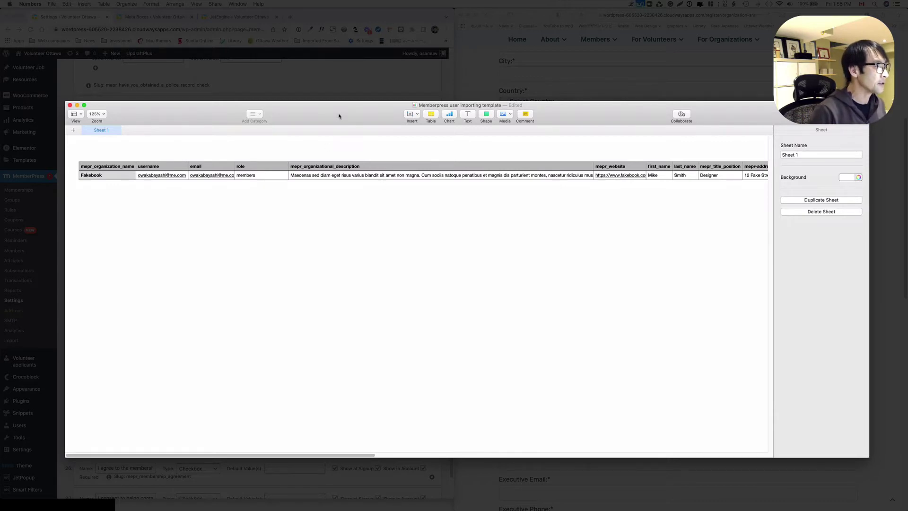
drag(338, 115, 331, 117)
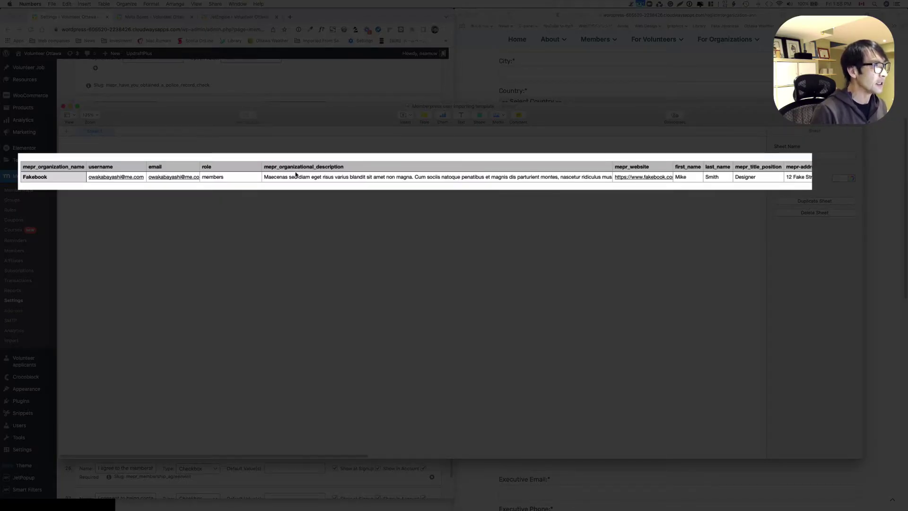
drag(356, 124, 339, 202)
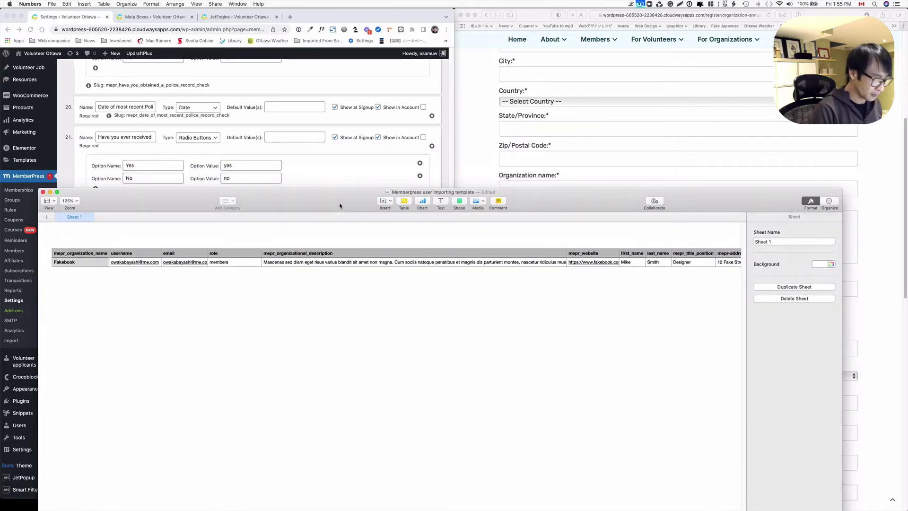
key(ctrl+alt+Up)
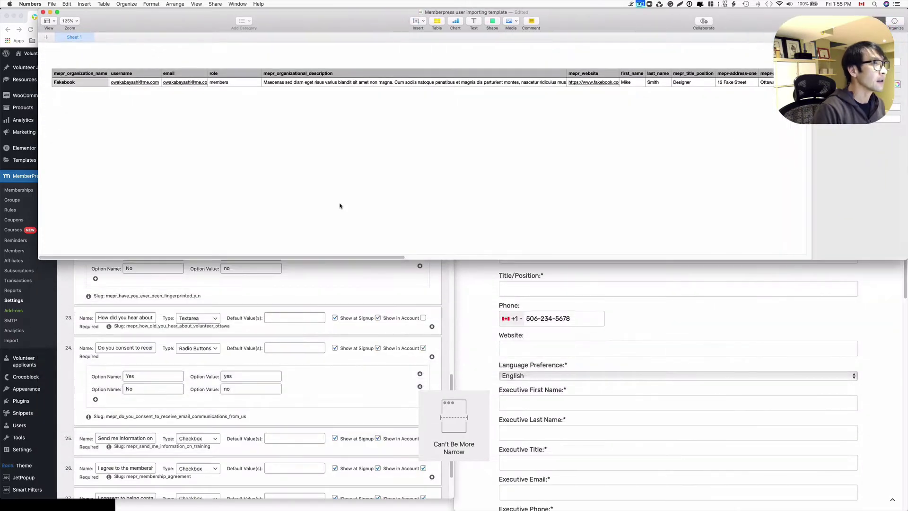
Tile the MemberPress Chrome window below the spreadsheet, stretched to the screen bottom.
click(445, 291)
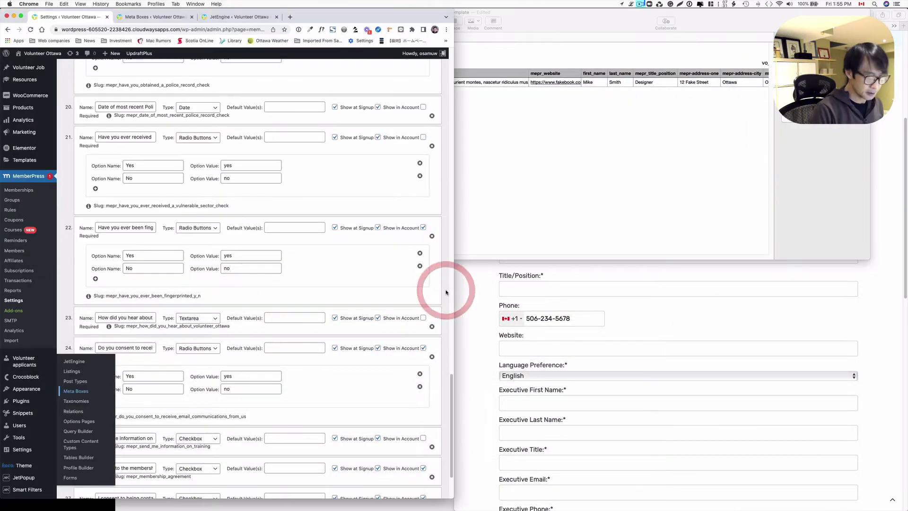
key(ctrl+alt+Down)
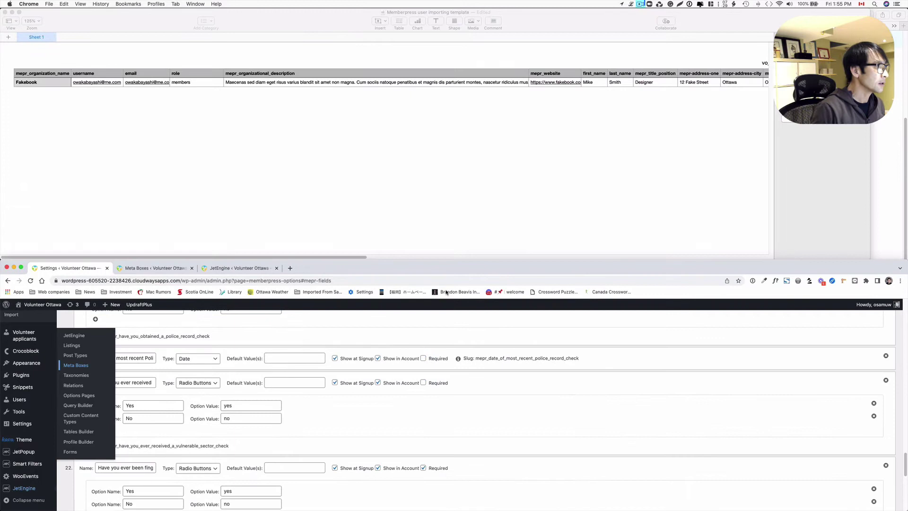
drag(503, 261, 502, 122)
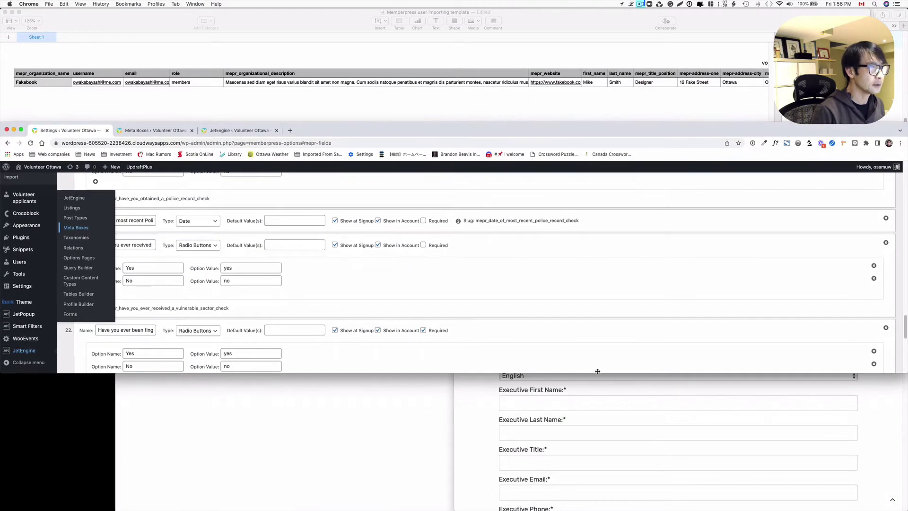
drag(598, 374, 601, 509)
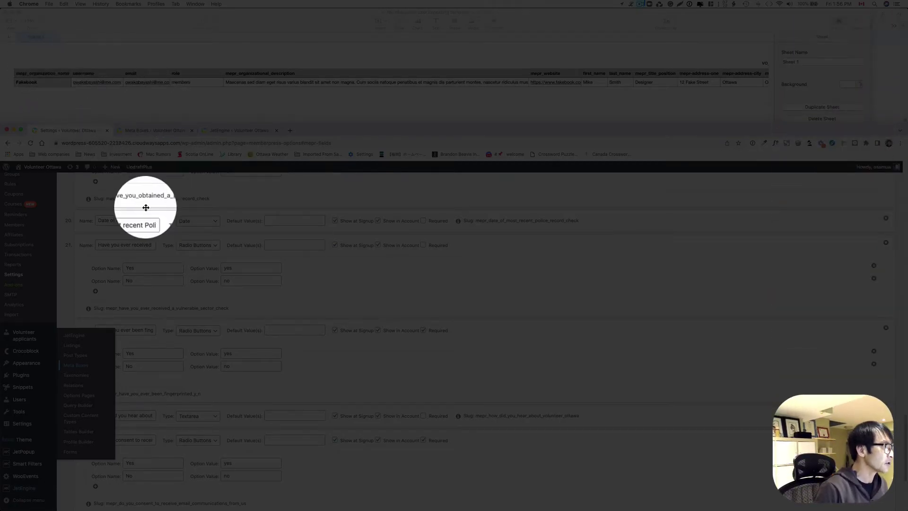
Copy the mepr_organizational_description slug from the MemberPress custom fields list.
scroll(181, 236, up, 3)
scroll(181, 235, up, 10)
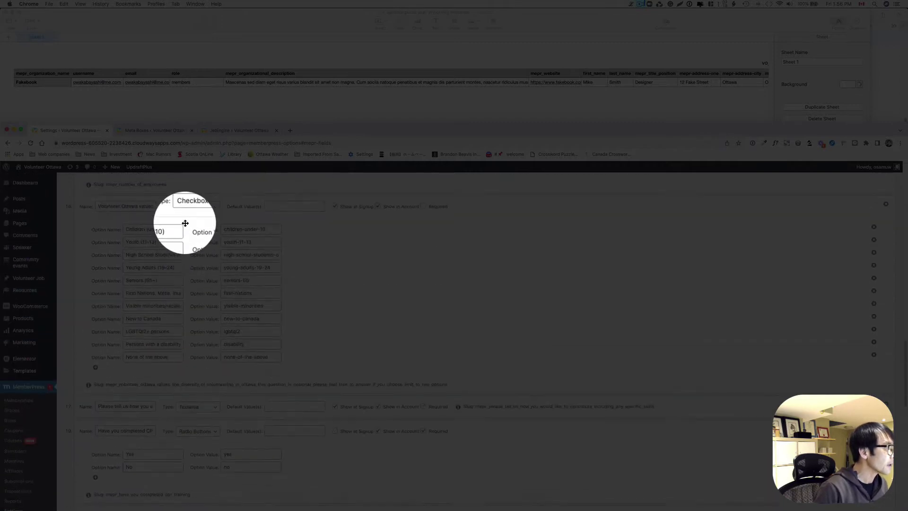
scroll(190, 223, up, 10)
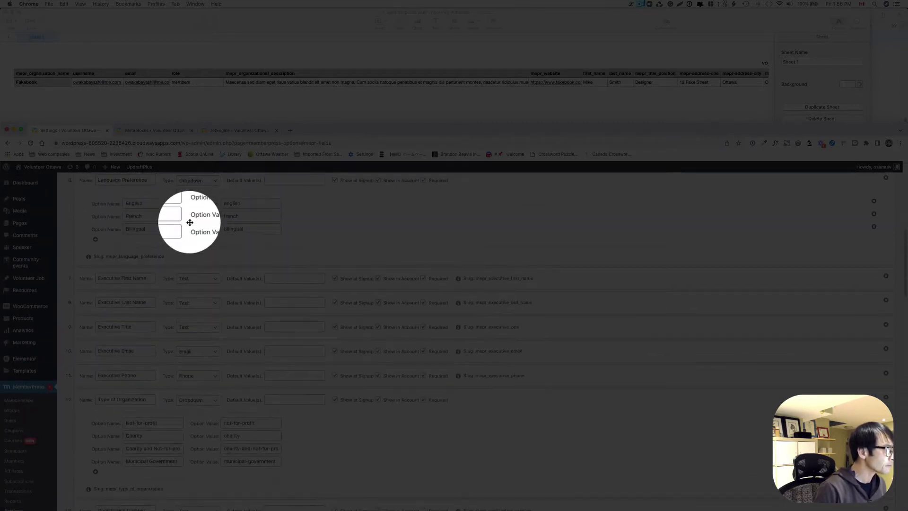
scroll(190, 222, up, 8)
scroll(186, 218, down, 3)
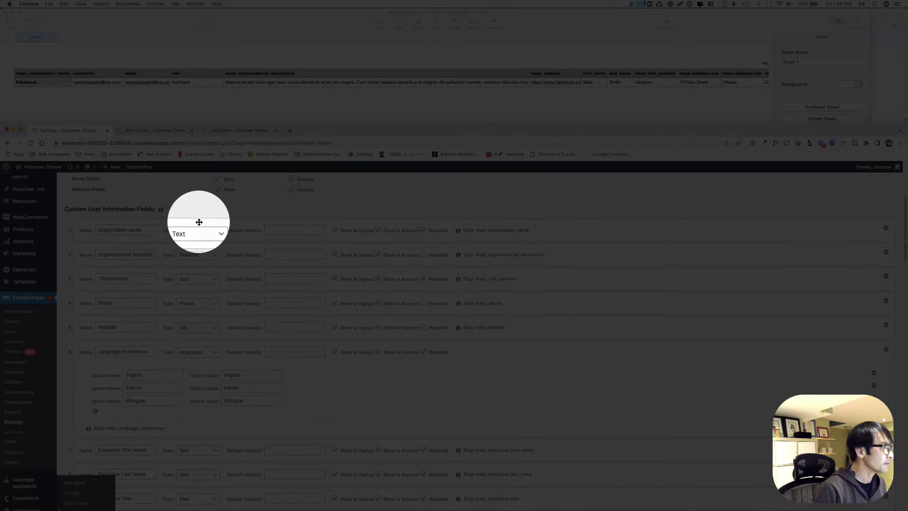
double_click(501, 230)
right_click(494, 233)
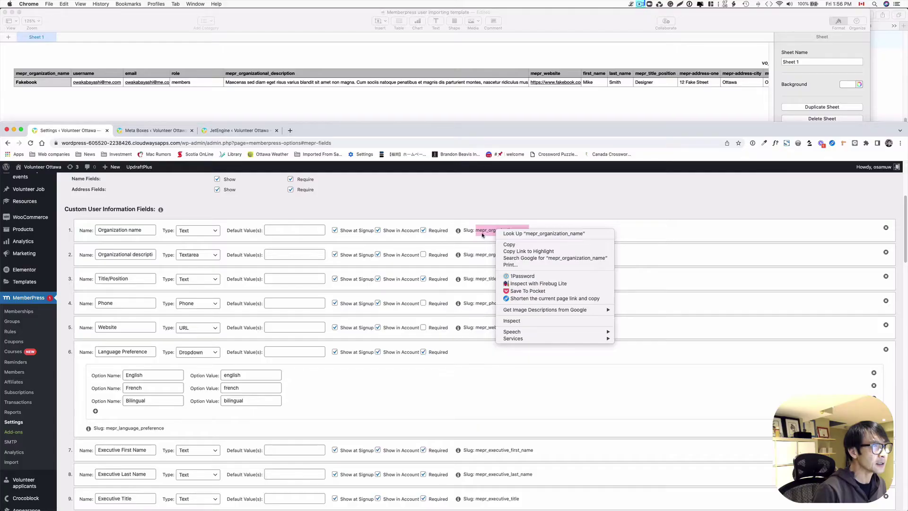
click(482, 235)
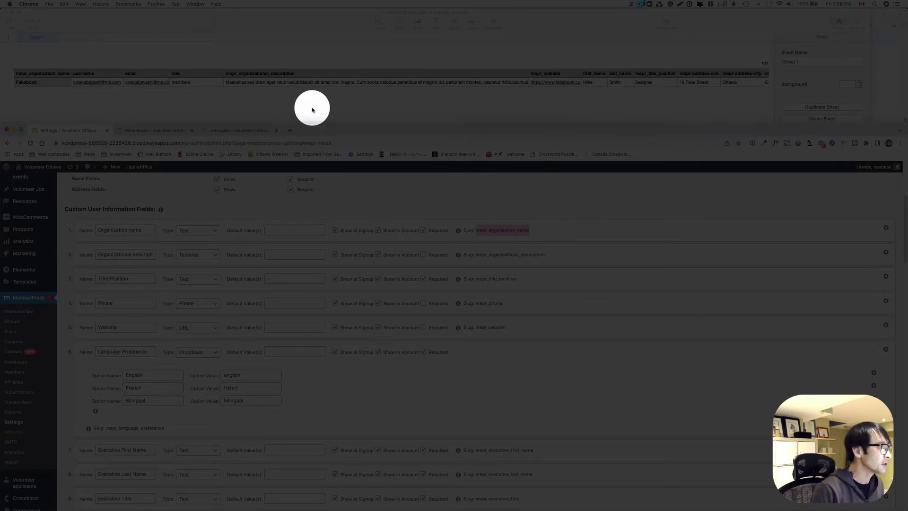
right_click(530, 256)
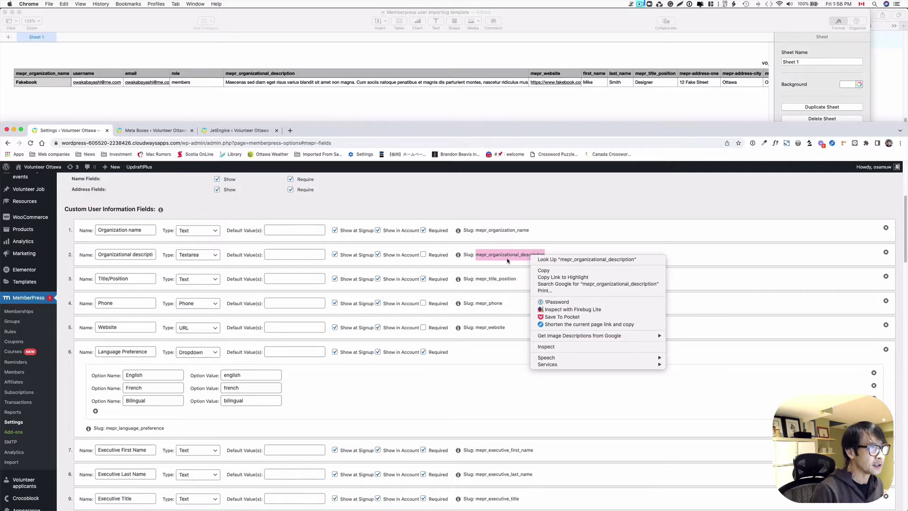
click(538, 270)
Scroll through the Numbers template's header row to compare column names with the MemberPress slugs.
click(275, 74)
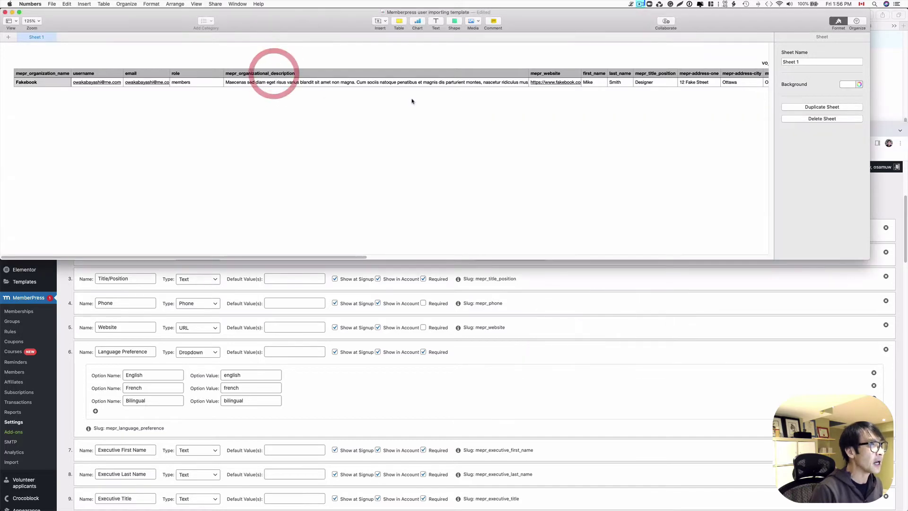
scroll(573, 83, right, 5)
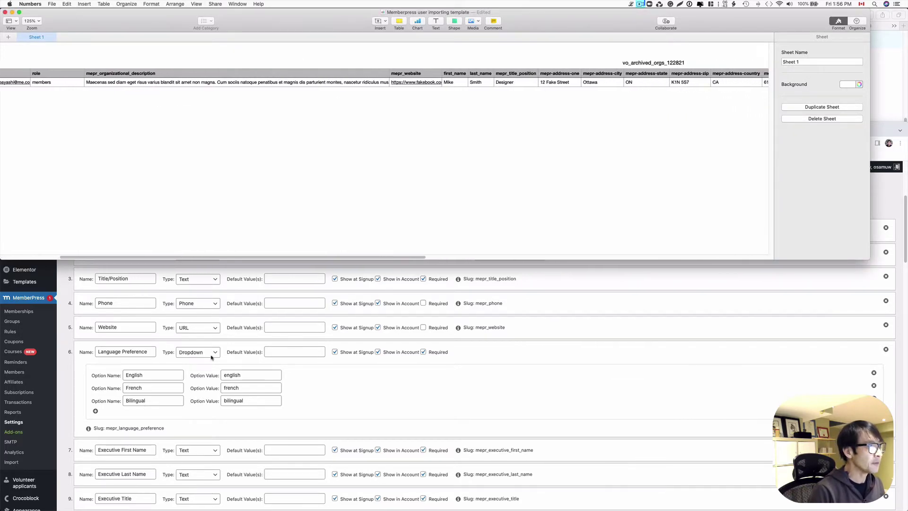
scroll(165, 386, down, 3)
scroll(165, 386, down, 6)
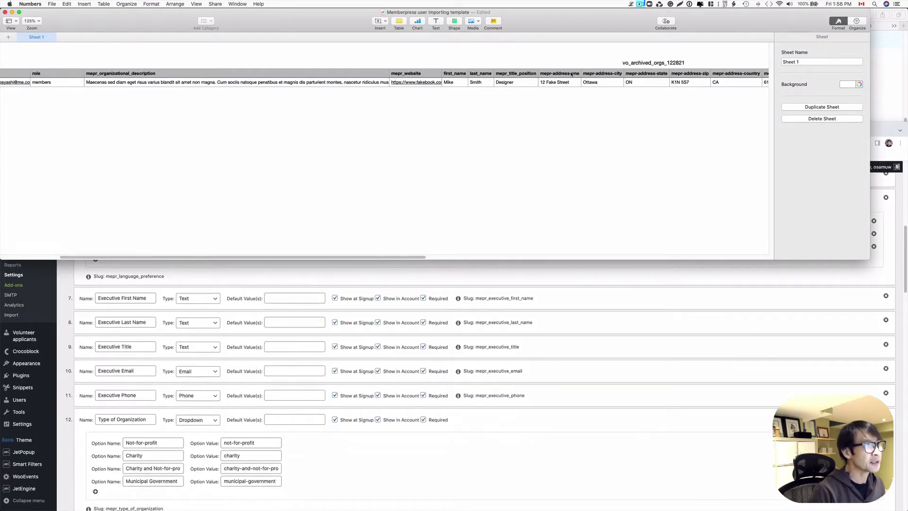
scroll(572, 75, right, 8)
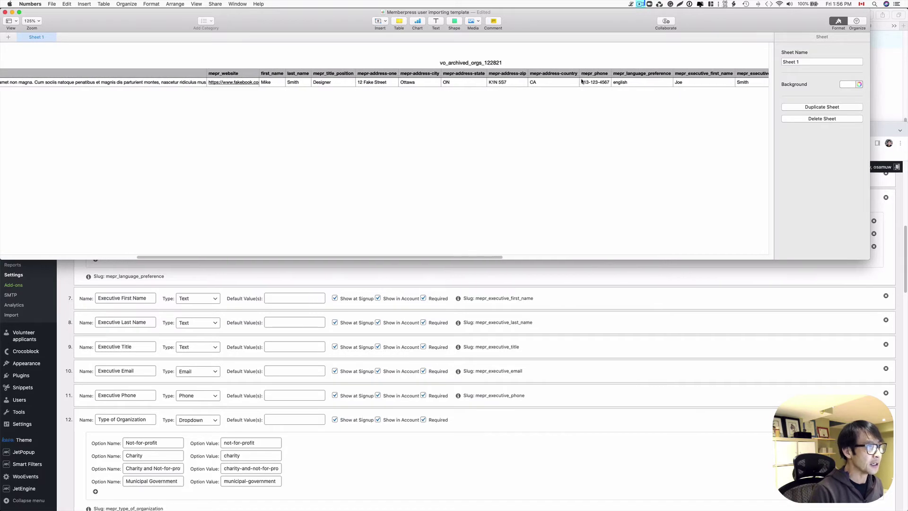
scroll(328, 128, left, 8)
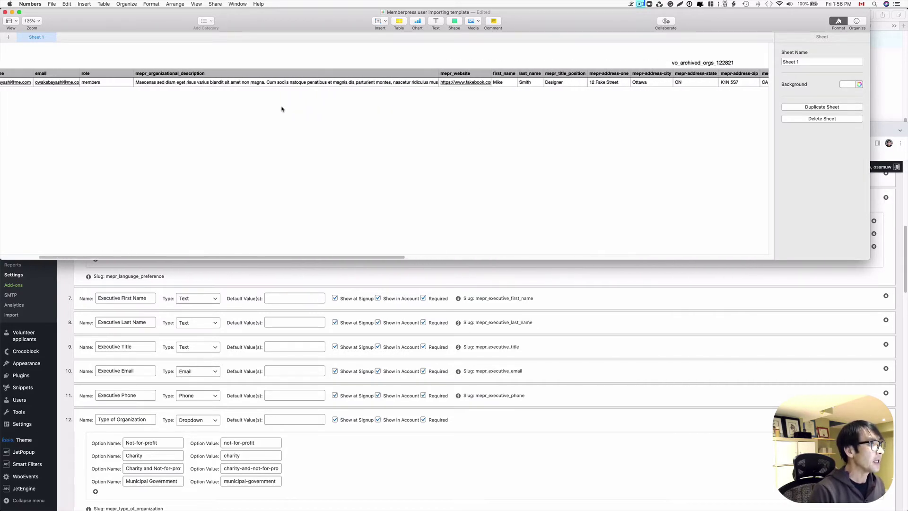
scroll(282, 108, left, 4)
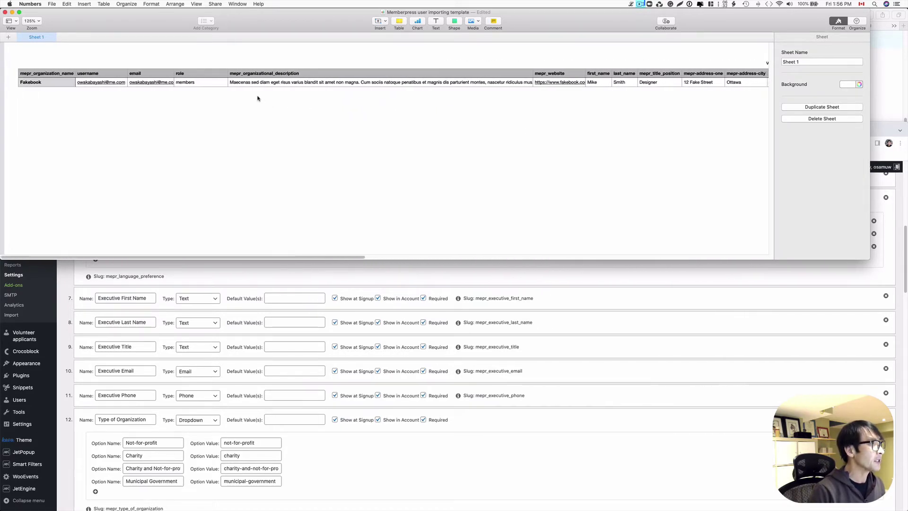
Select the Fakebook organization name cell A2 in the Numbers template.
click(41, 84)
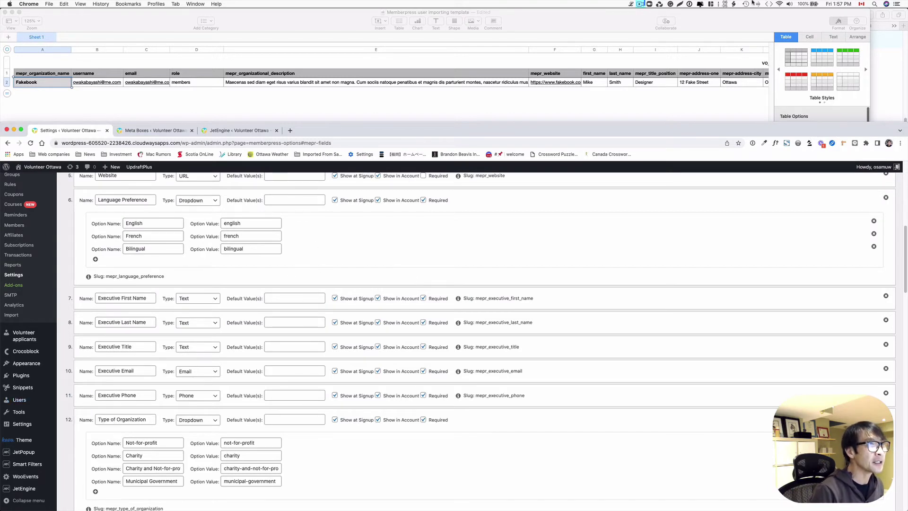
Save the MemberPress options, then scroll the Numbers template right to the executive, budget and volunteer columns.
click(639, 4)
click(647, 26)
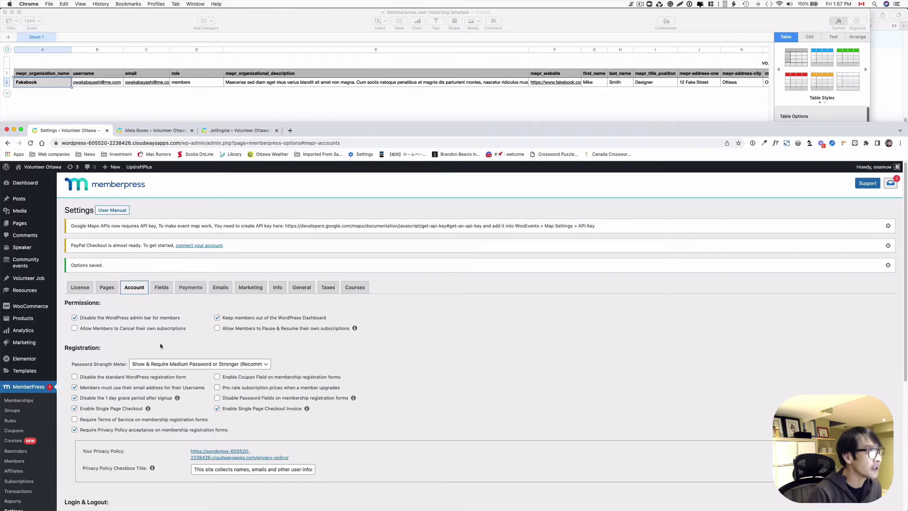
click(622, 29)
scroll(576, 113, right, 15)
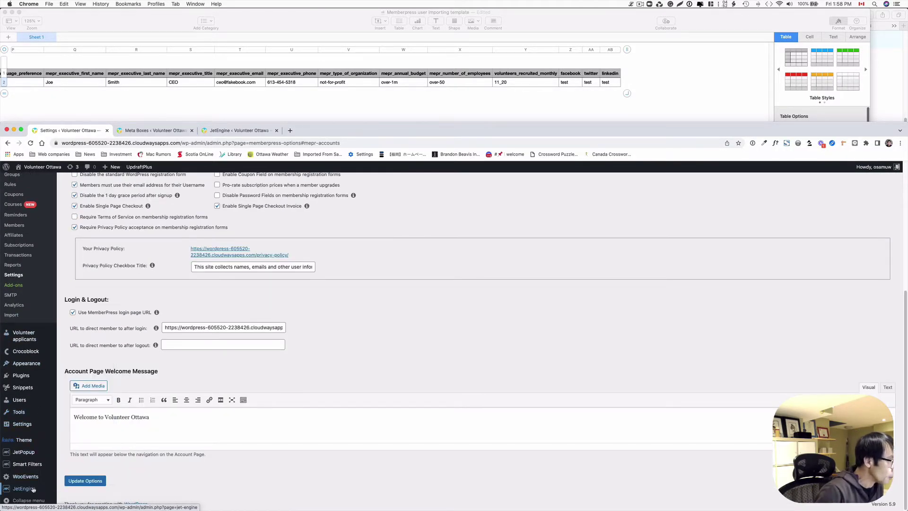
Move from the JetEngine glossaries page to the User Meta box editor.
mouse_move(27, 494)
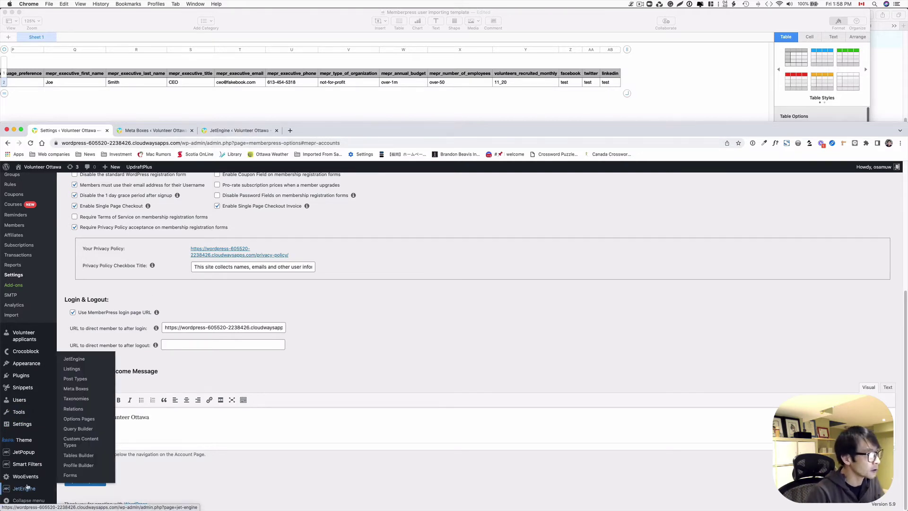
click(238, 130)
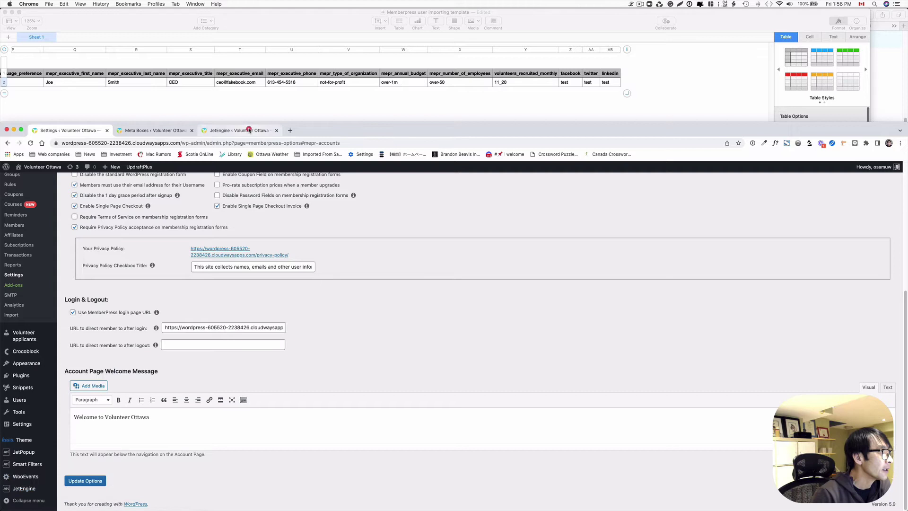
scroll(47, 420, down, 3)
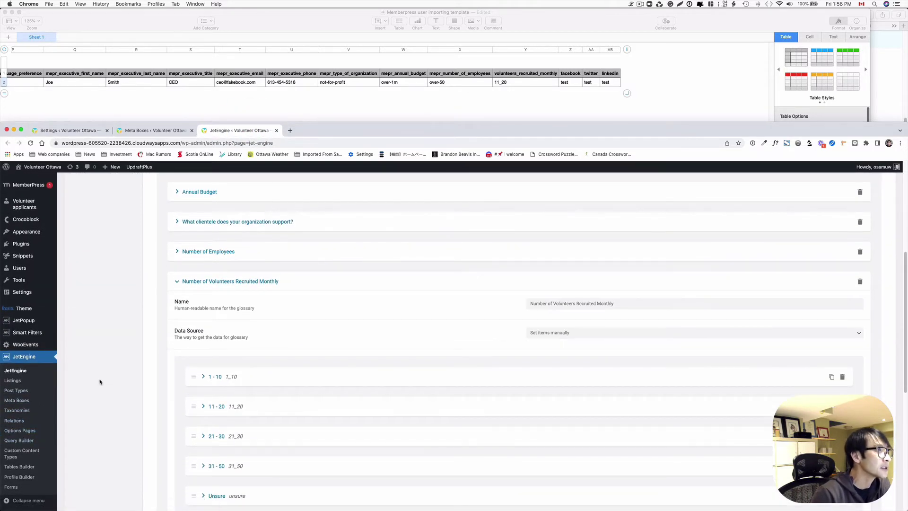
click(166, 130)
scroll(299, 293, up, 5)
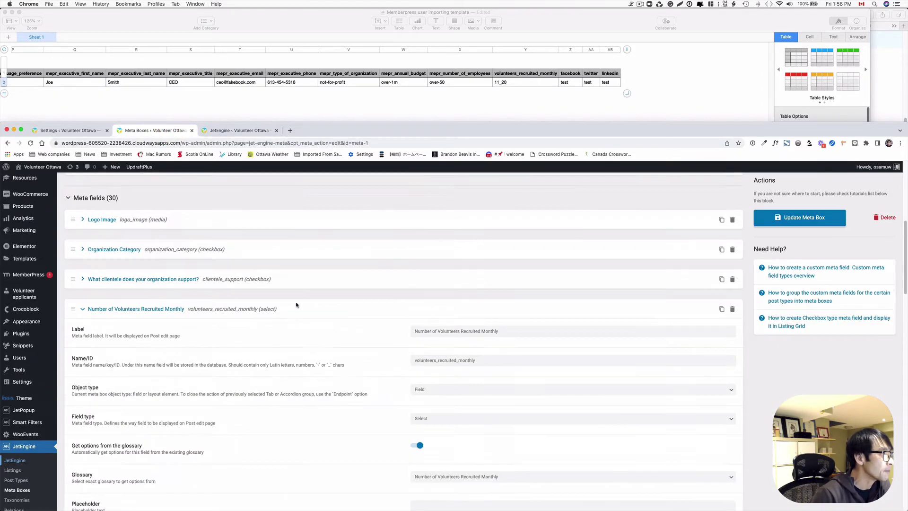
scroll(293, 311, up, 3)
scroll(289, 310, down, 5)
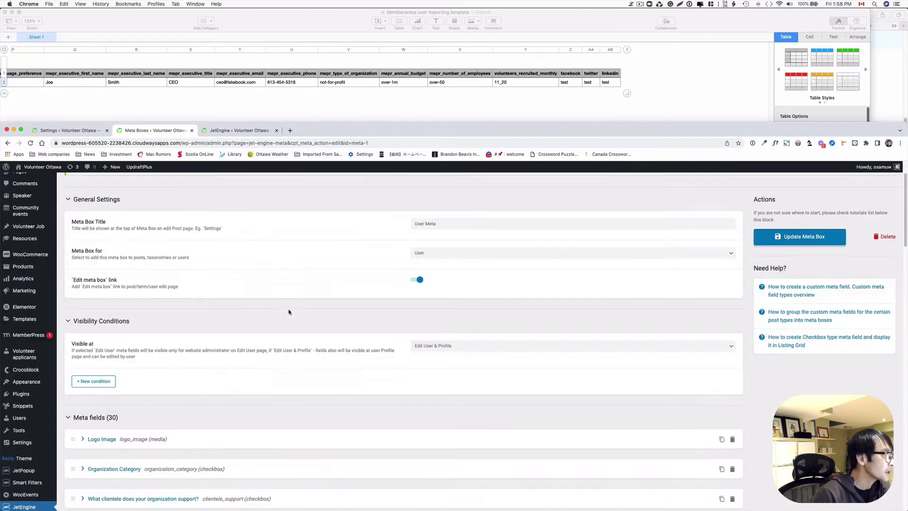
scroll(289, 311, down, 1)
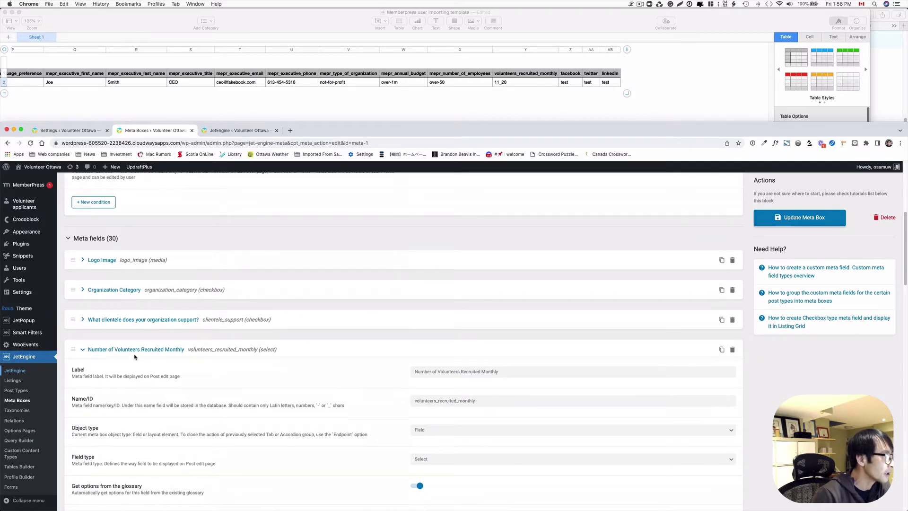
Expand the Number of Volunteers Recruited Monthly field and select its Name/ID volunteers_recruited_monthly.
click(83, 349)
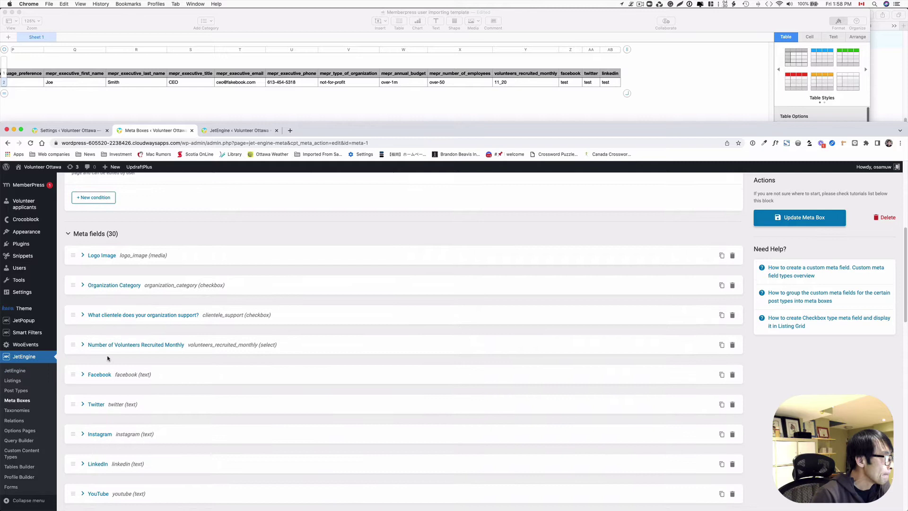
scroll(114, 358, down, 2)
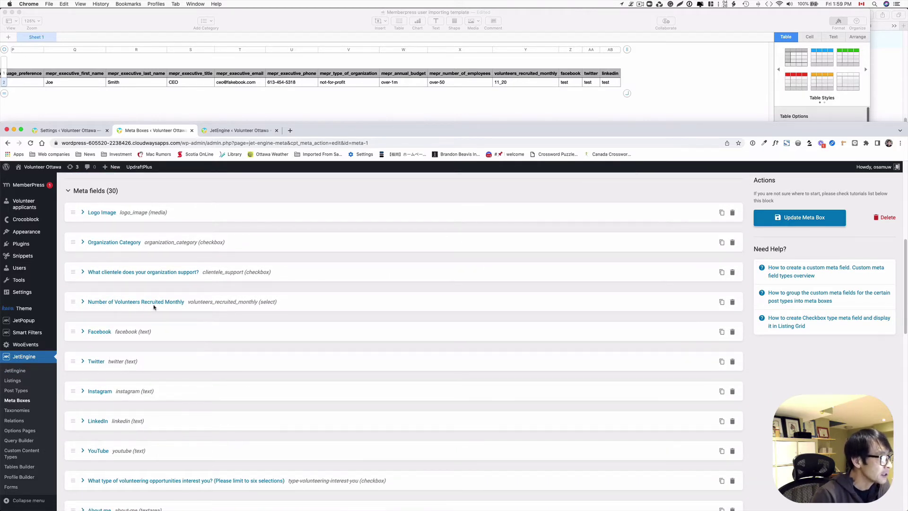
click(84, 302)
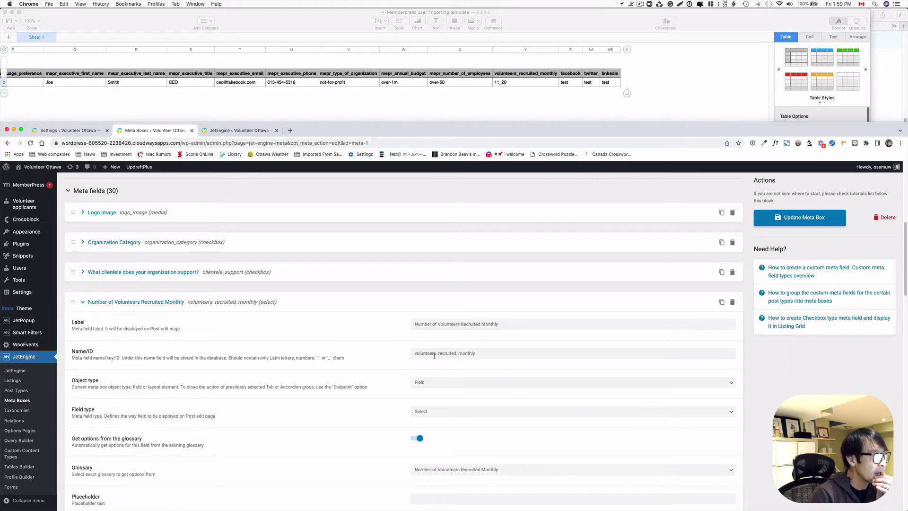
scroll(439, 354, down, 1)
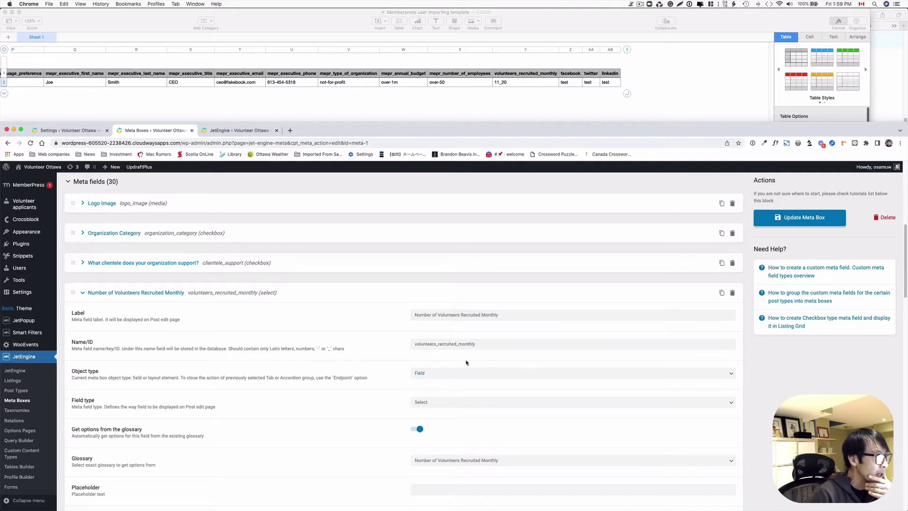
scroll(465, 360, down, 1)
scroll(466, 360, up, 2)
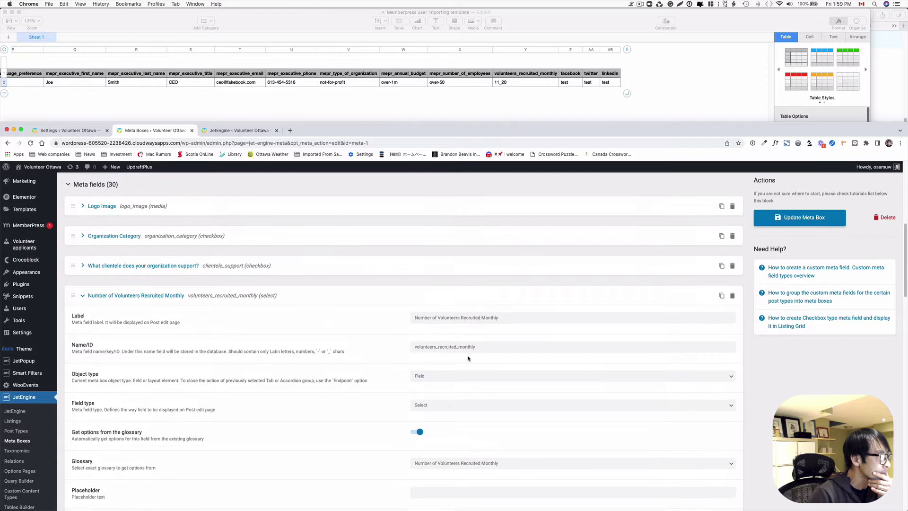
scroll(453, 341, down, 1)
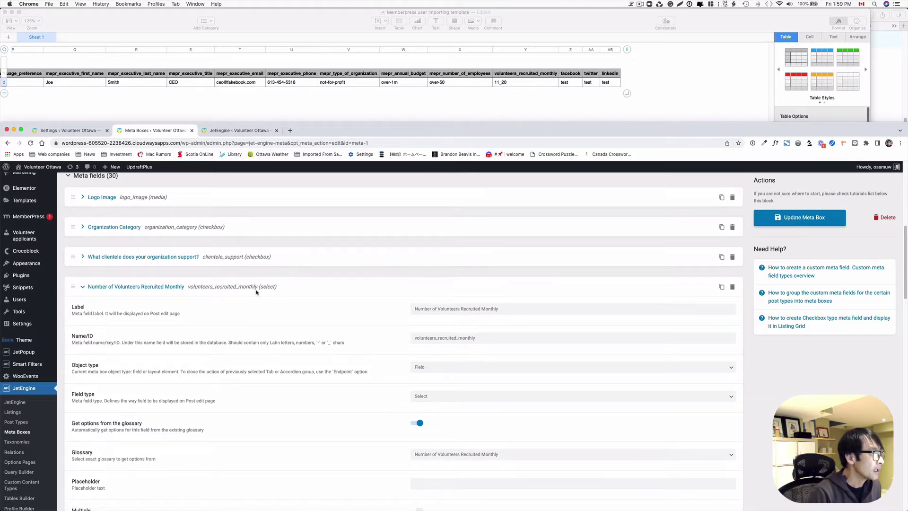
drag(476, 339, 412, 337)
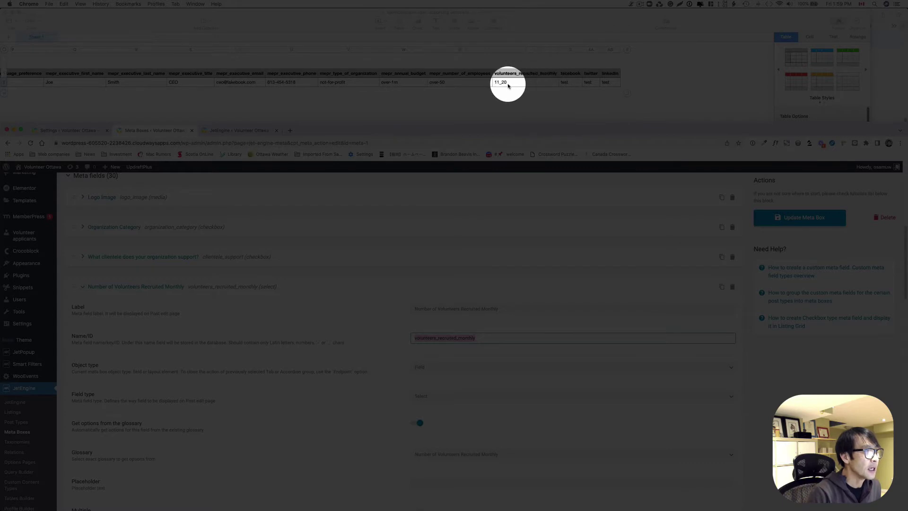
scroll(444, 331, down, 1)
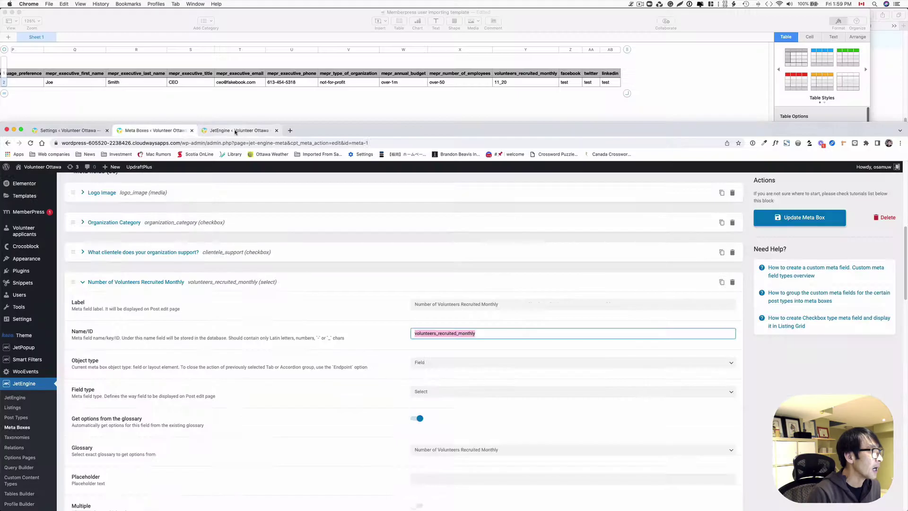
In the volunteers glossary, expand item 11-20 and confirm its stored value is 11_20.
click(237, 131)
scroll(194, 313, up, 5)
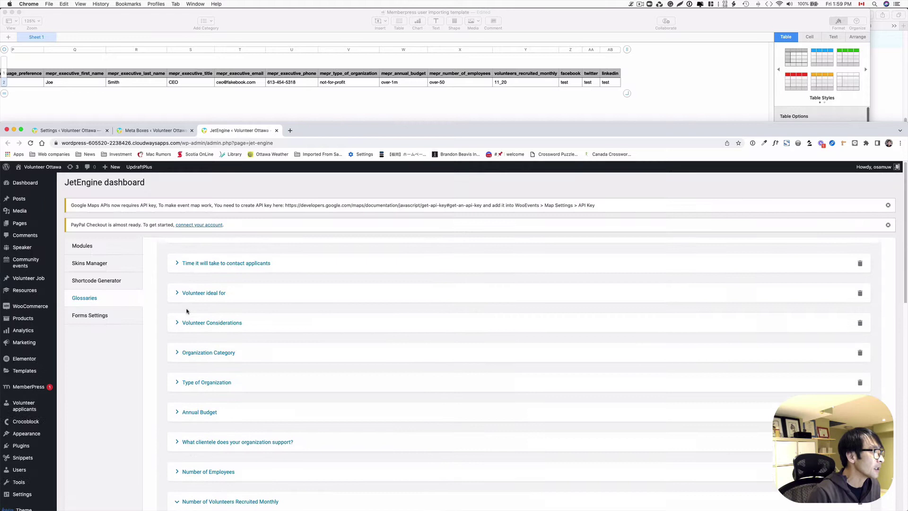
scroll(215, 323, down, 5)
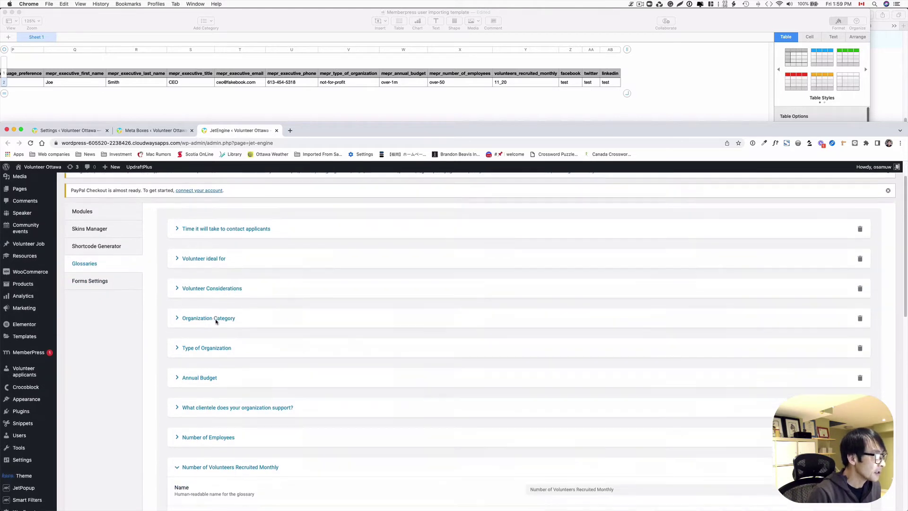
scroll(243, 373, down, 3)
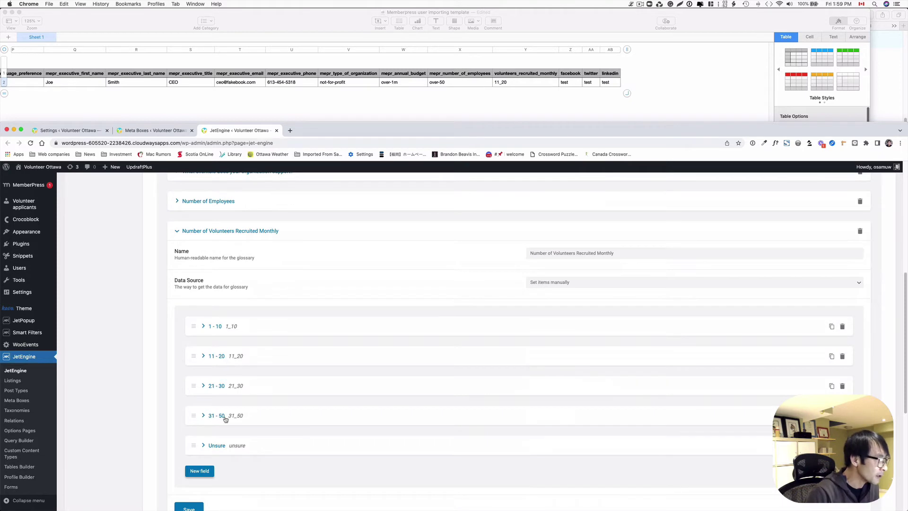
click(240, 357)
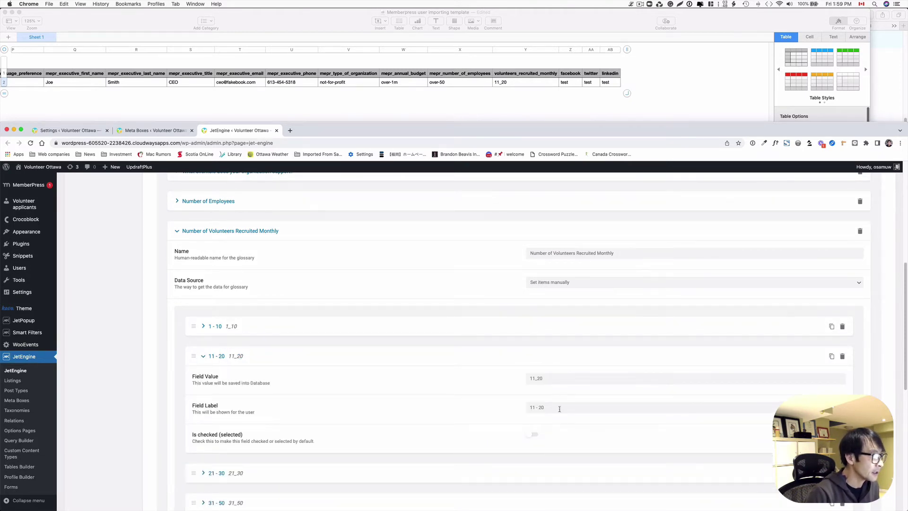
double_click(532, 378)
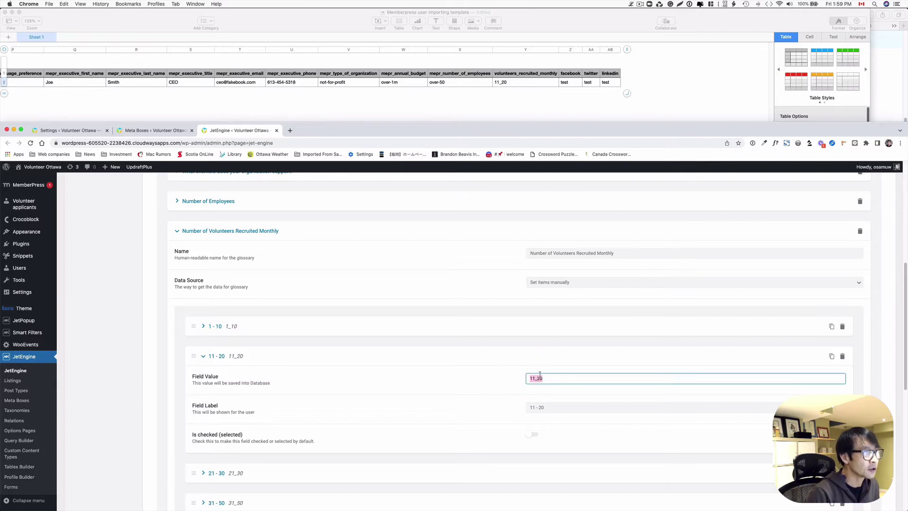
click(530, 85)
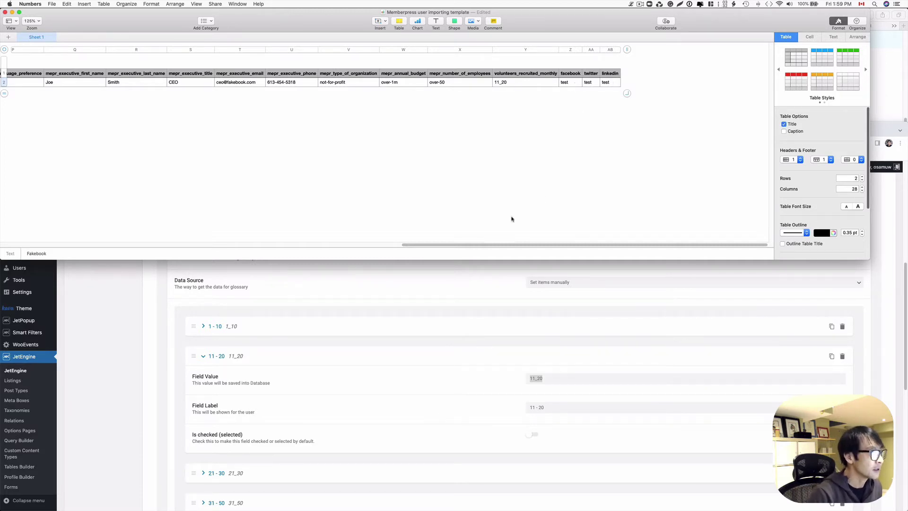
Check the facebook, twitter and linkedin test values and enlarge the Numbers window.
click(564, 83)
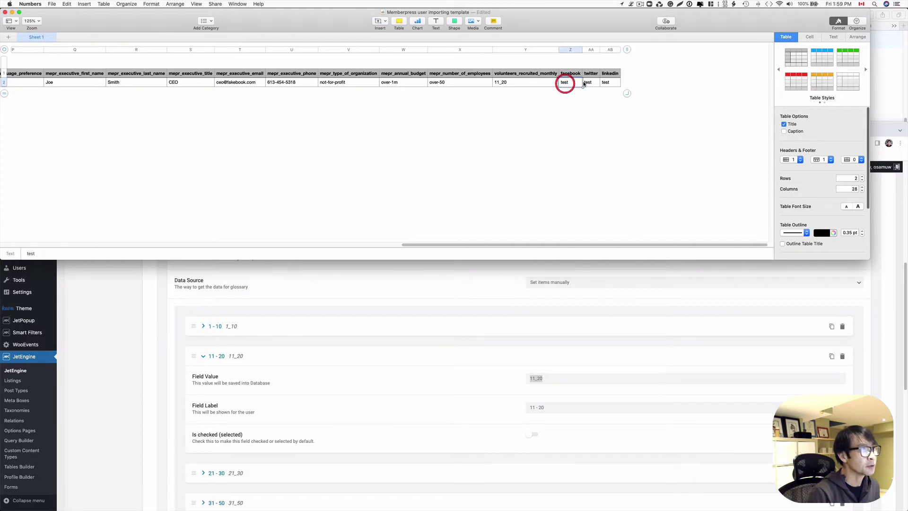
click(588, 83)
click(609, 83)
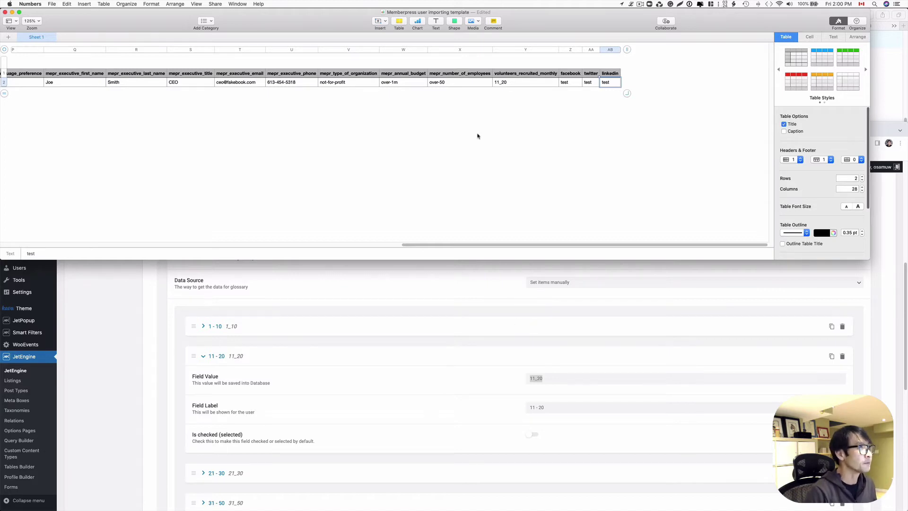
double_click(548, 30)
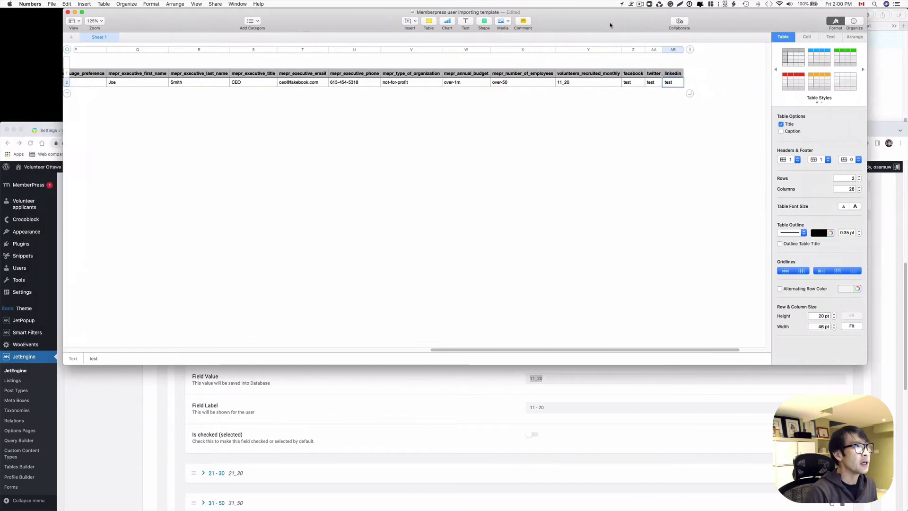
drag(281, 364, 282, 471)
Export the sheet to CSV, keeping Unicode (UTF-8) text encoding.
click(52, 4)
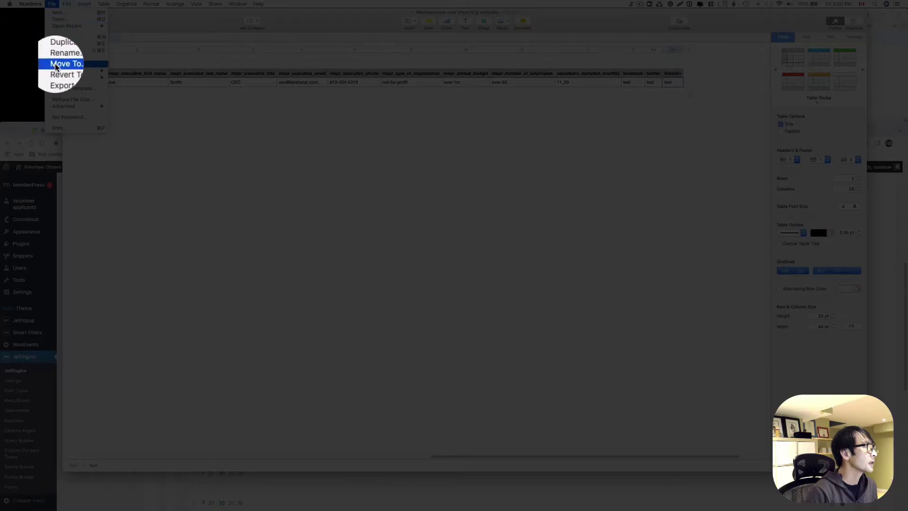
mouse_move(64, 78)
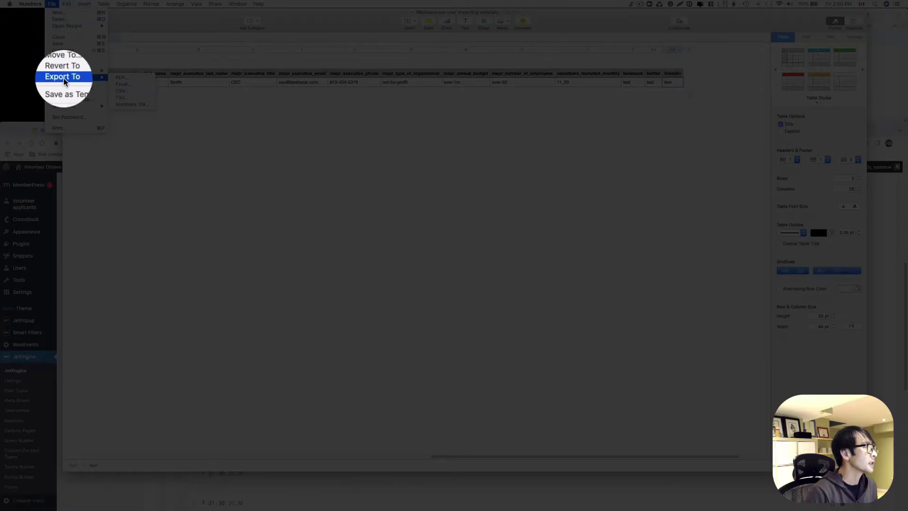
click(135, 97)
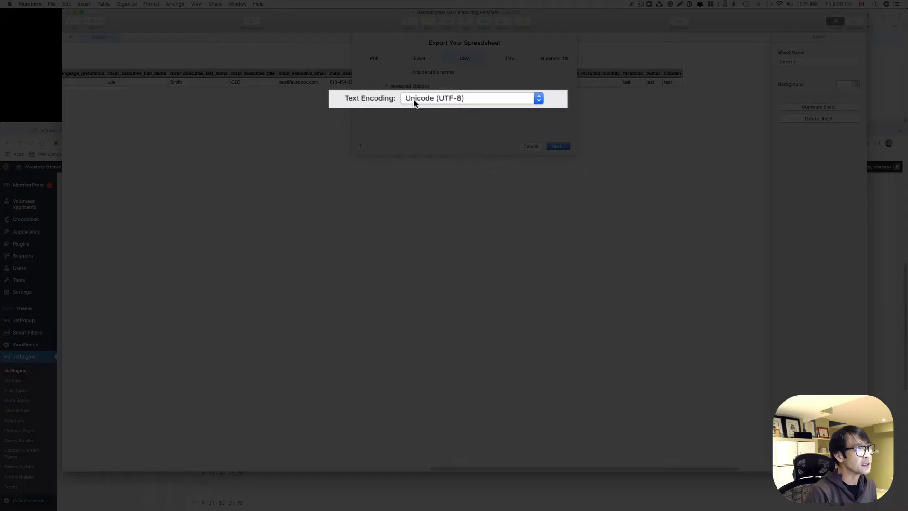
click(428, 100)
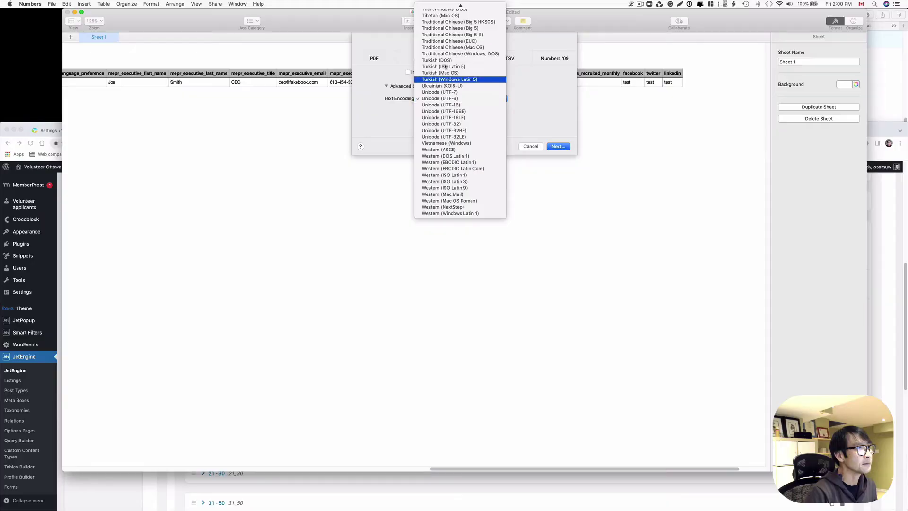
click(446, 99)
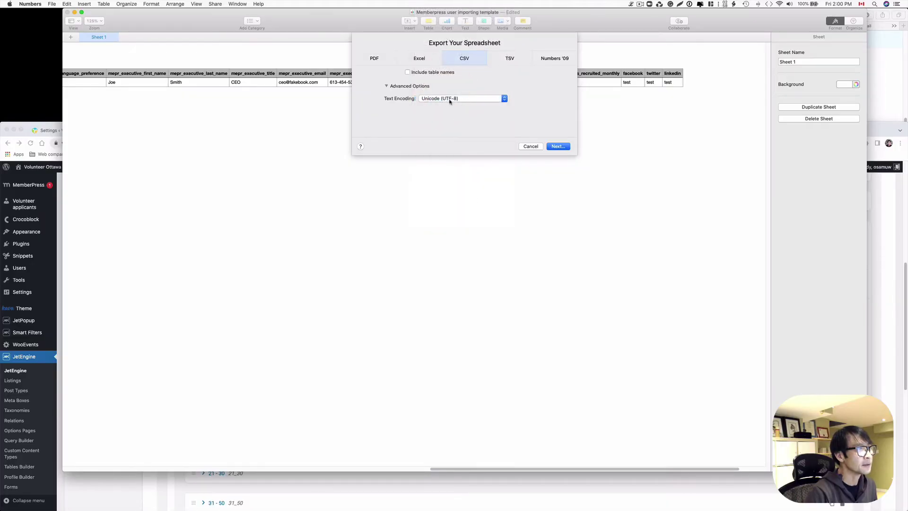
click(557, 147)
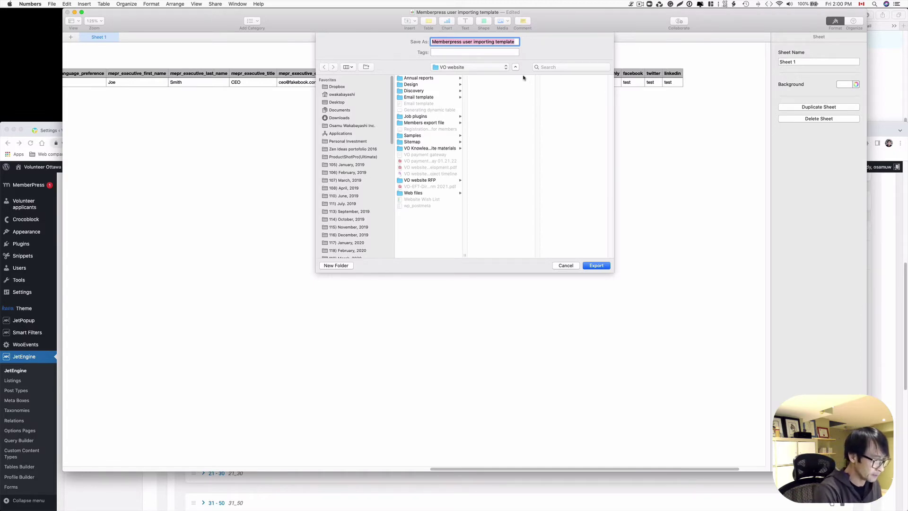
Save the CSV export as 'Member user import' on the Desktop.
text(Me)
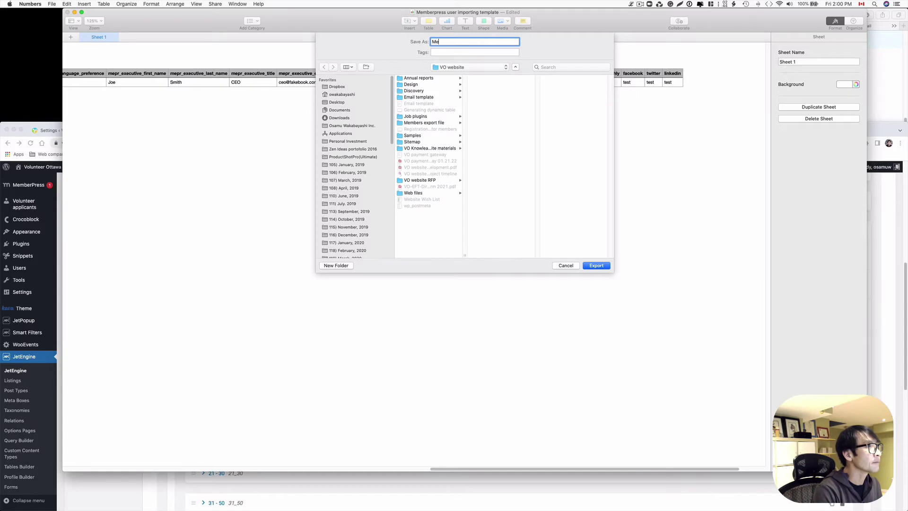
text(mber)
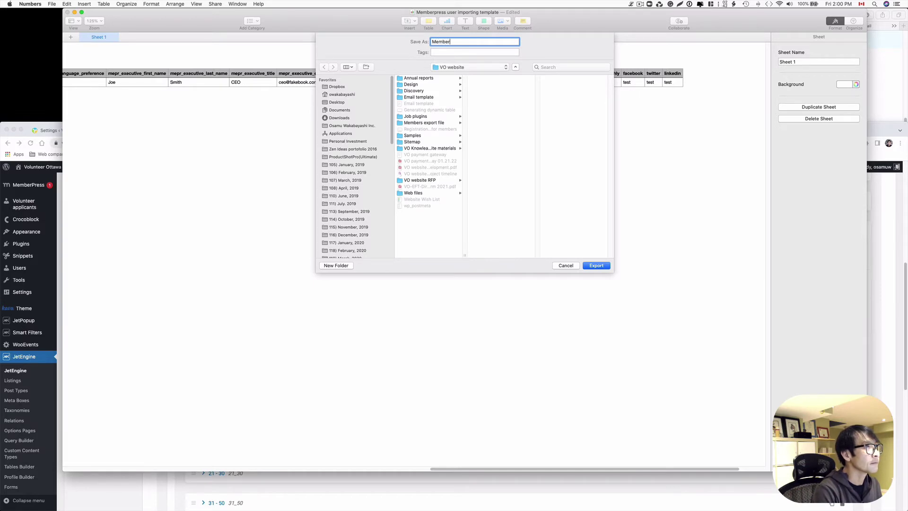
text( user )
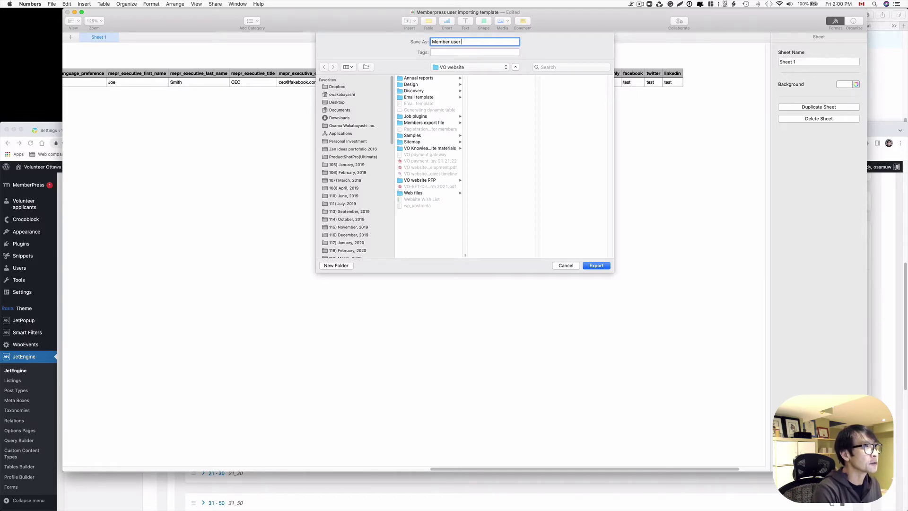
text(import)
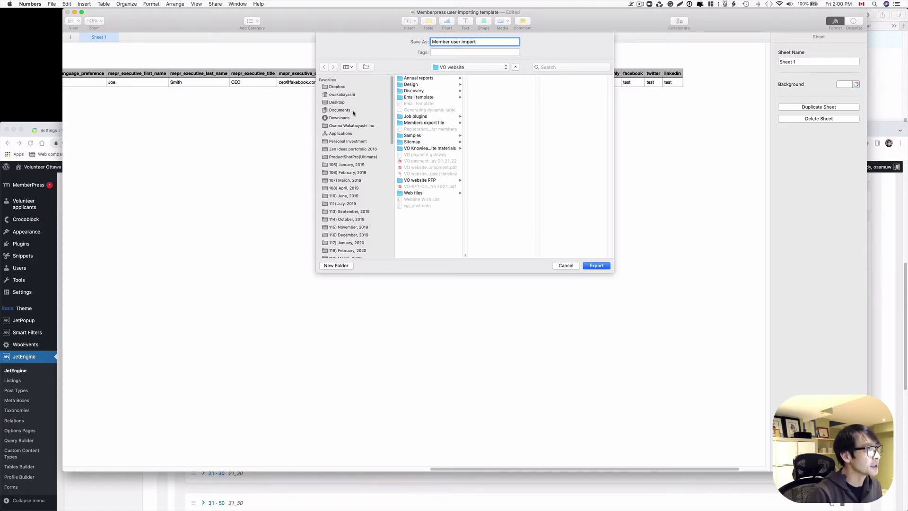
click(337, 102)
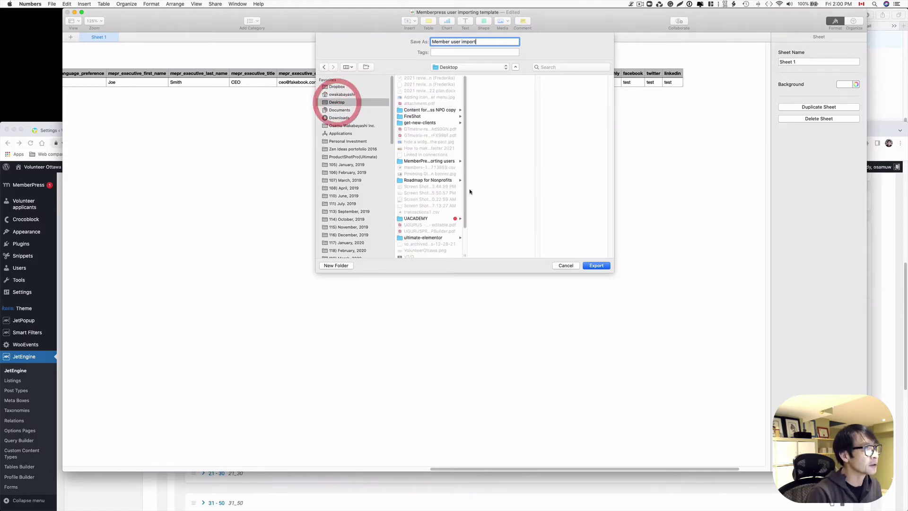
click(587, 265)
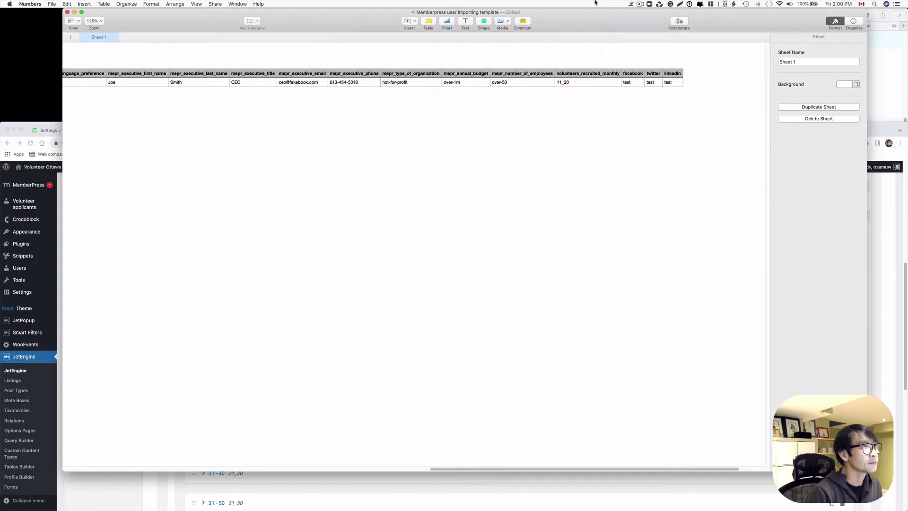
Bring the WordPress Chrome window forward and move it up the screen.
click(606, 23)
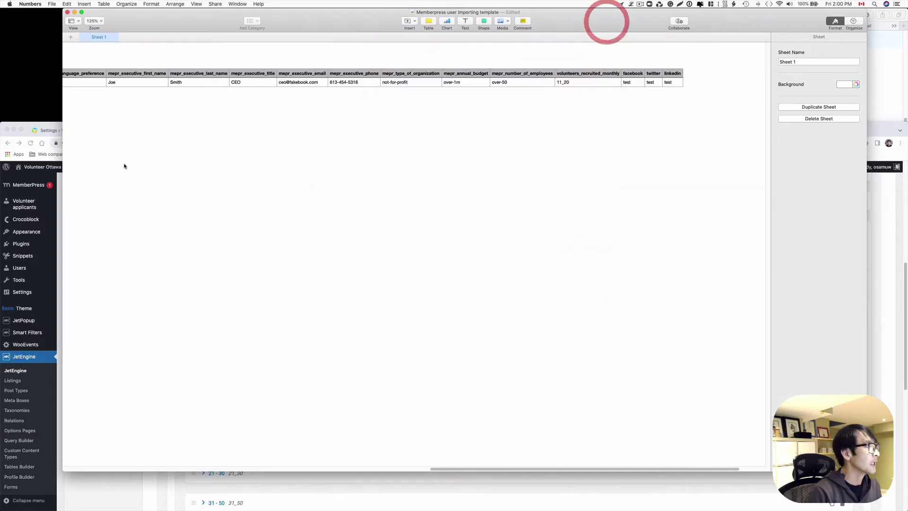
click(57, 227)
drag(366, 131, 363, 23)
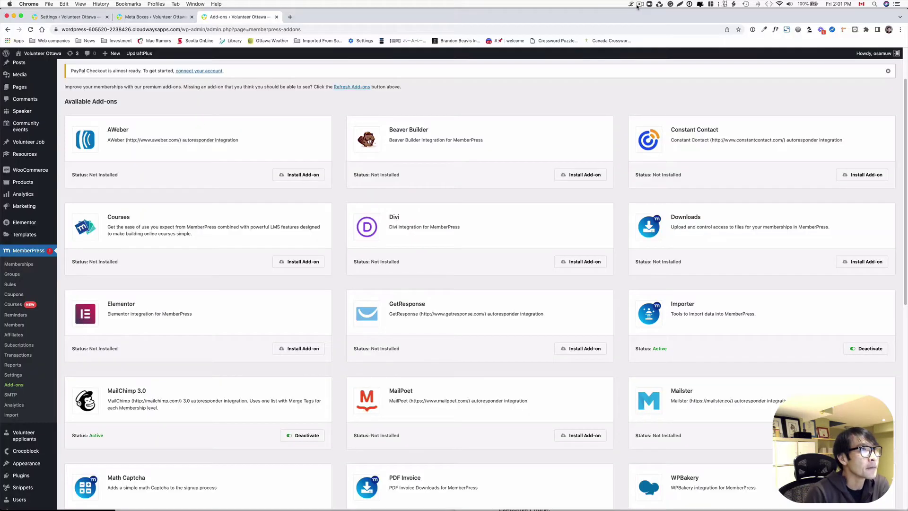
Bring up MemberPress's Import page, with its file-type choice and CSV upload field.
click(639, 3)
click(645, 26)
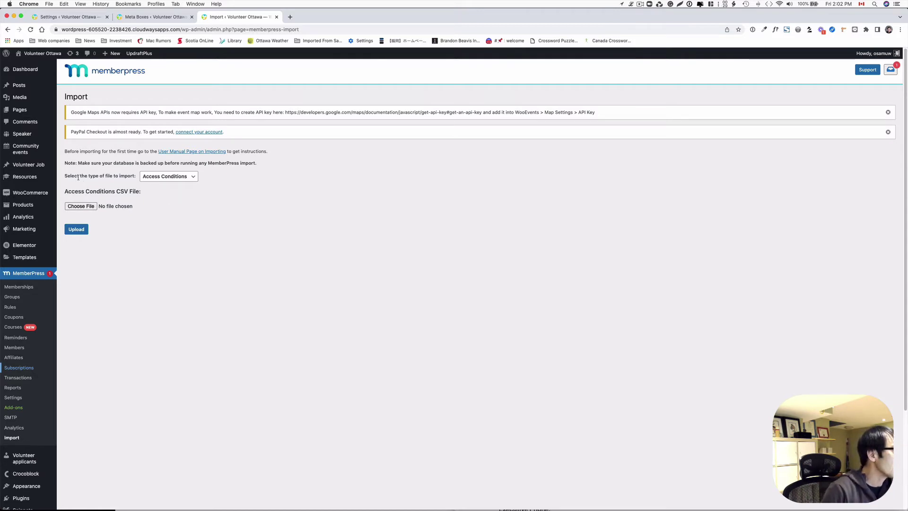
Choose Users as the import file type and enable 'Send NEW members a password reset link'.
click(151, 177)
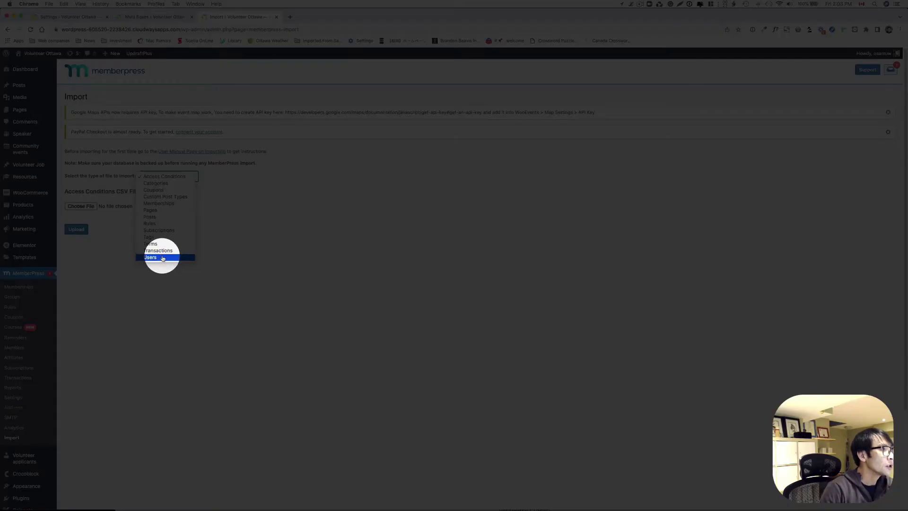
click(162, 258)
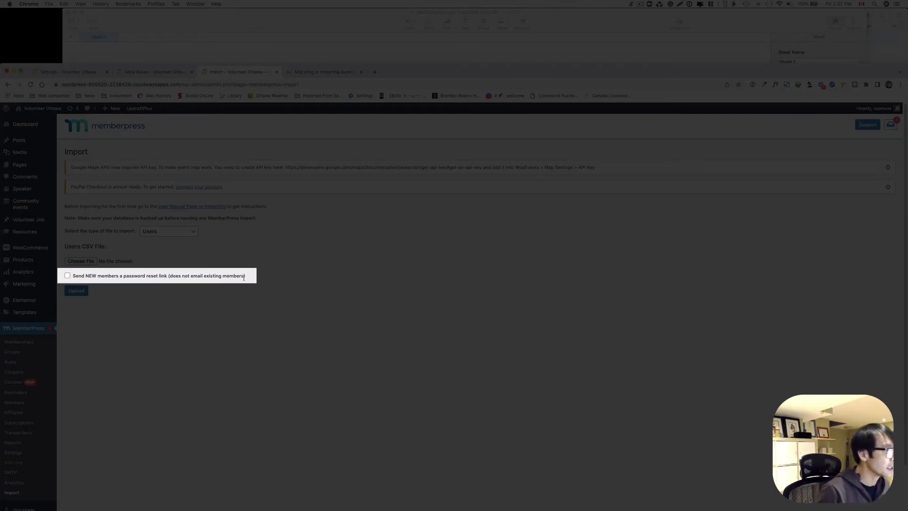
click(67, 275)
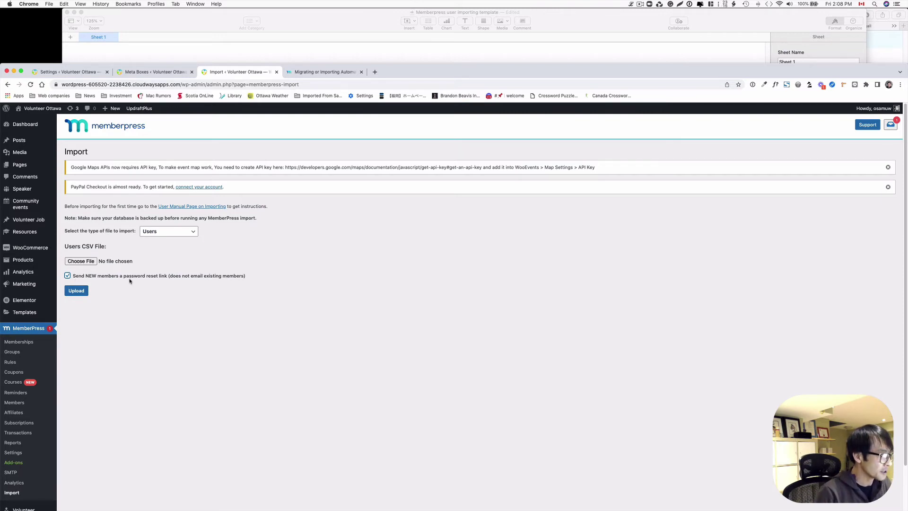
Upload the 'Member user import' CSV and confirm 1 row imported with 0 failed.
click(94, 261)
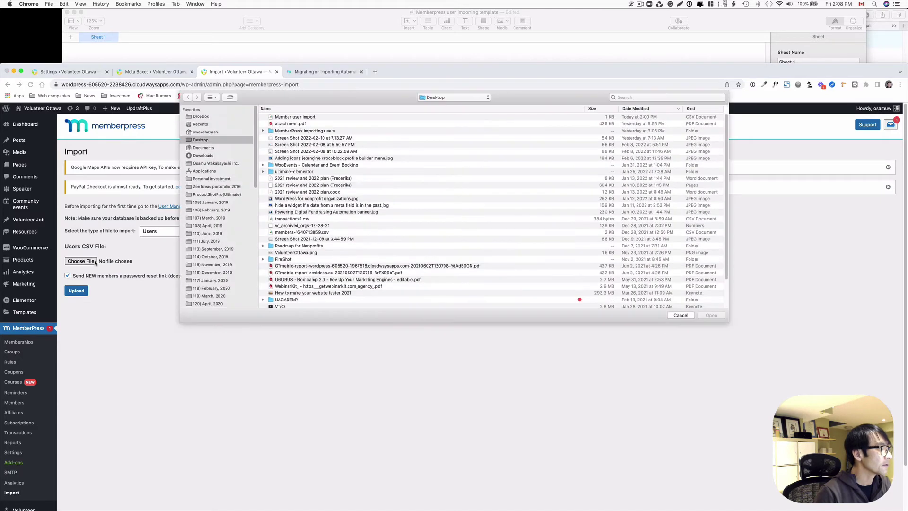
click(312, 117)
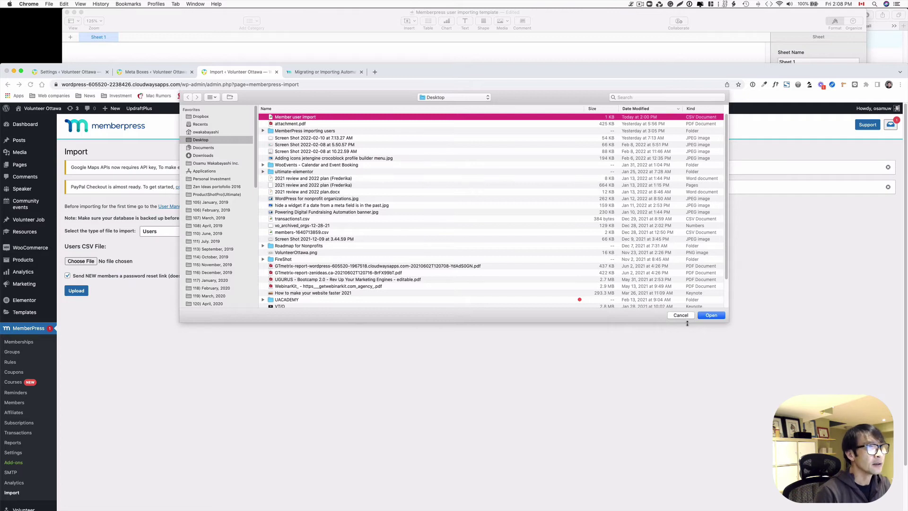
click(709, 315)
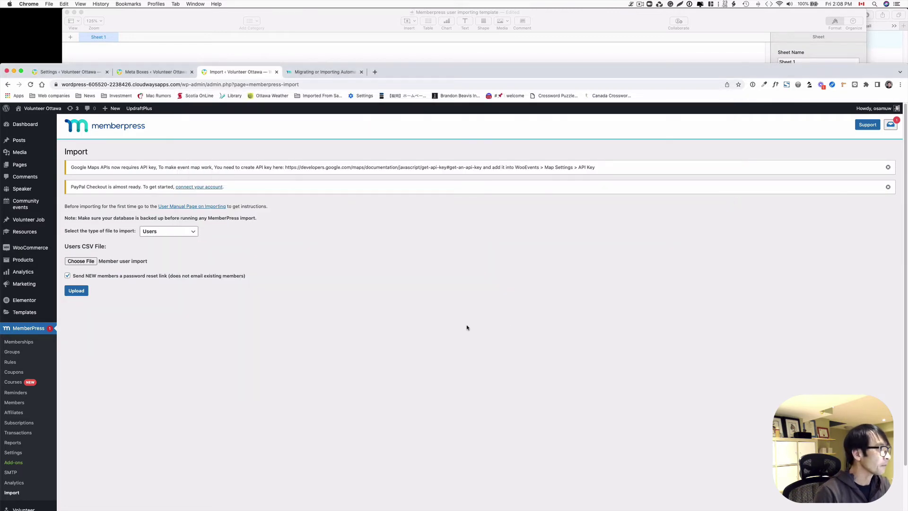
click(79, 294)
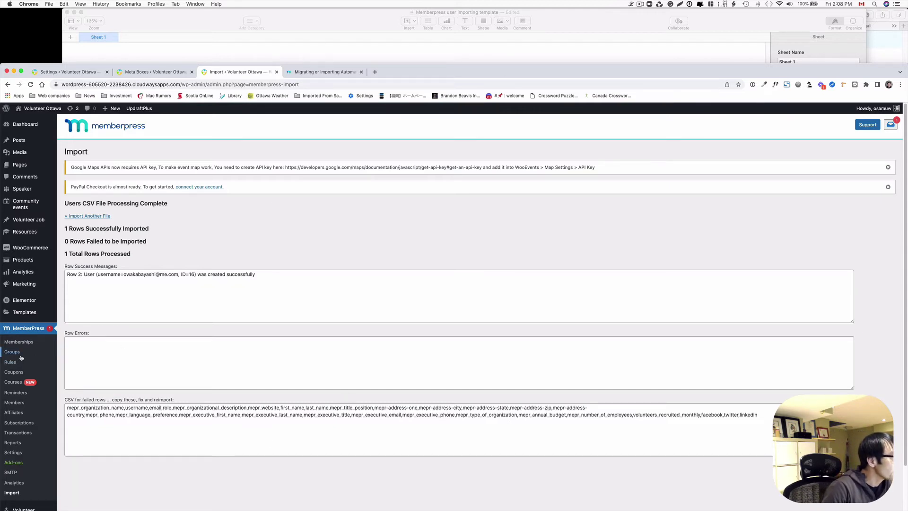
scroll(21, 358, down, 1)
scroll(21, 358, down, 5)
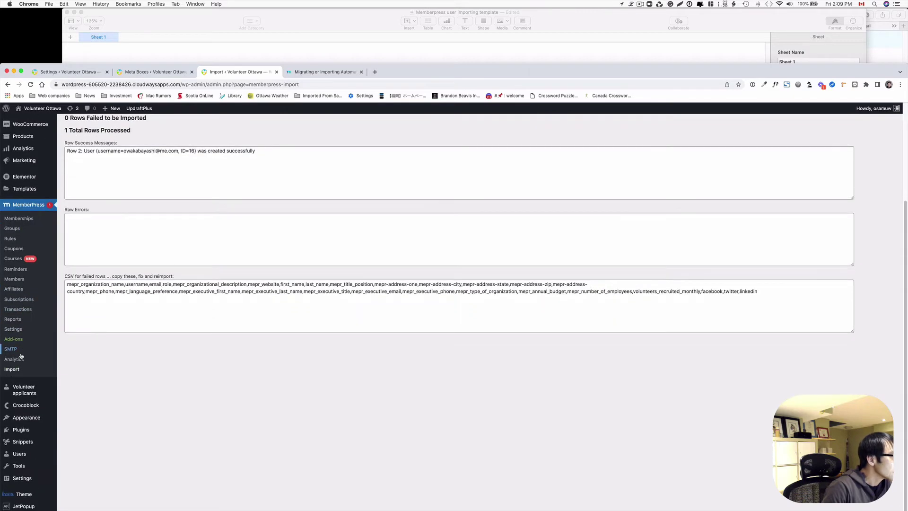
Open Users > All Users in a new tab and find the imported member, ID 16.
mouse_move(24, 455)
right_click(69, 455)
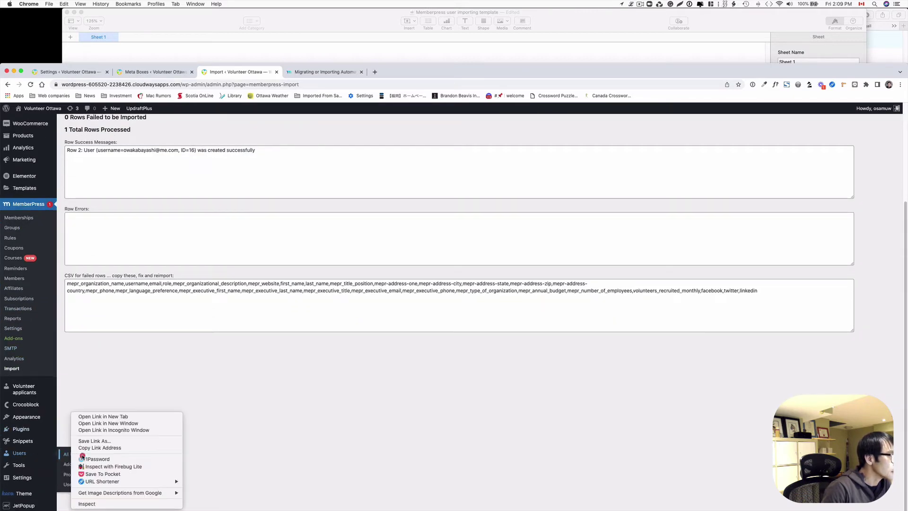
click(108, 417)
click(328, 72)
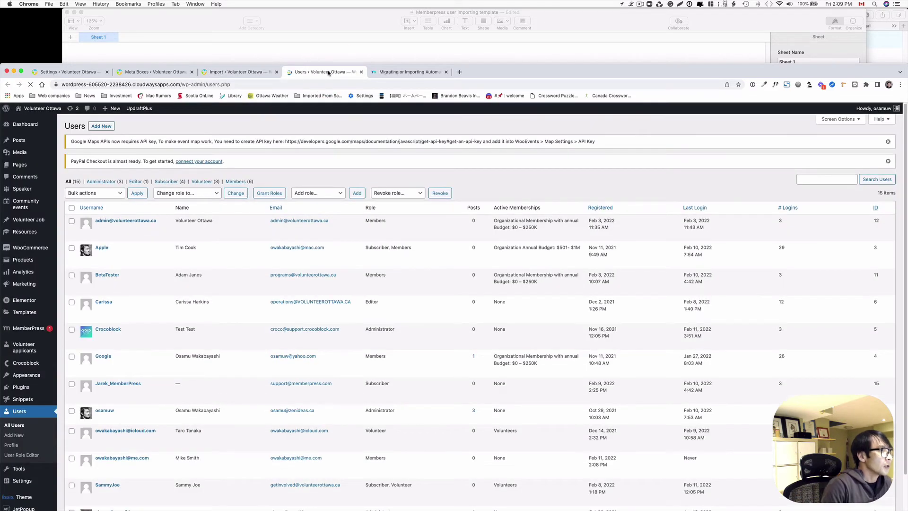
scroll(321, 235, down, 5)
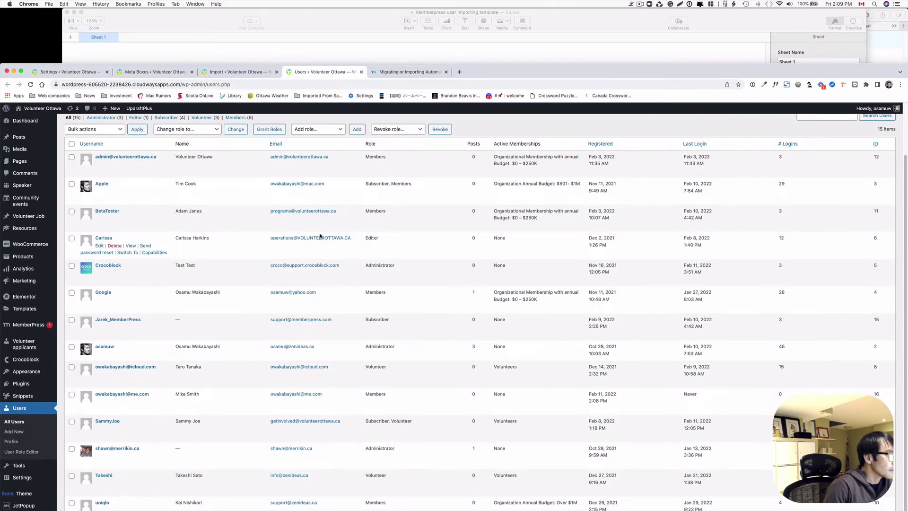
scroll(320, 235, down, 1)
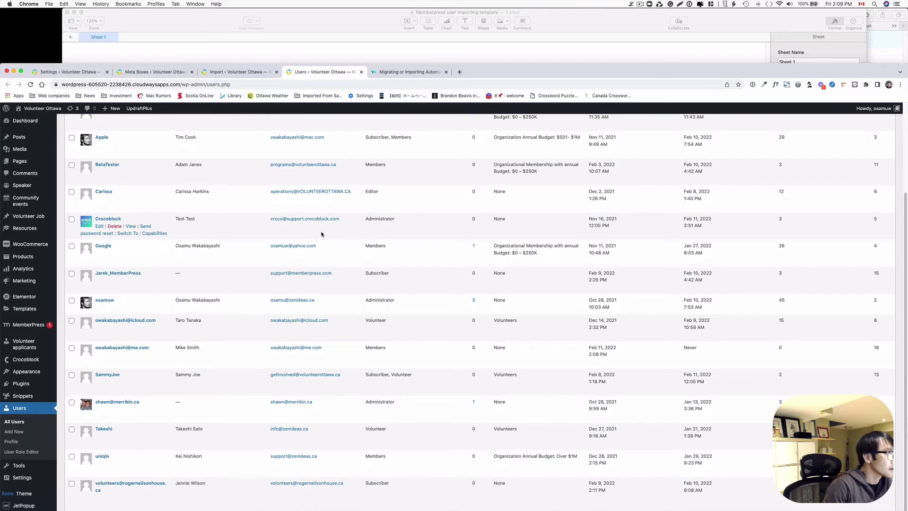
scroll(320, 235, up, 2)
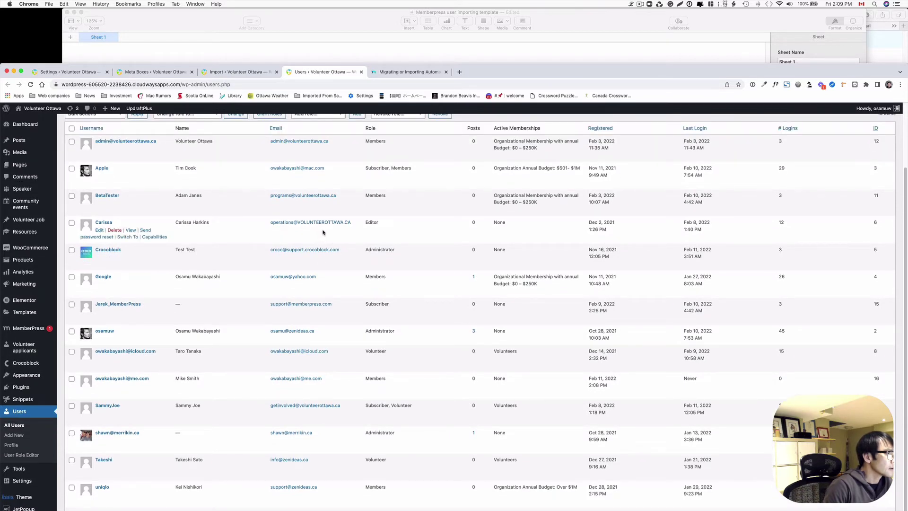
scroll(322, 233, down, 3)
scroll(324, 232, up, 5)
scroll(322, 231, up, 1)
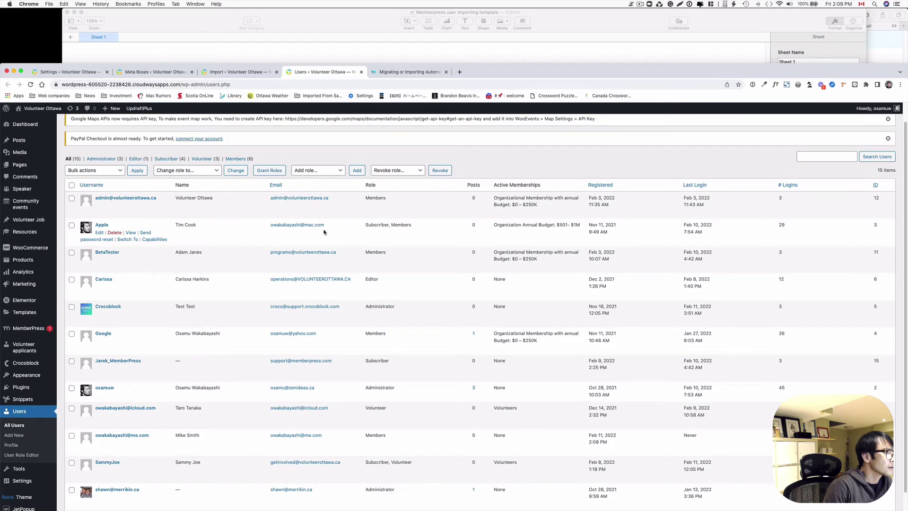
scroll(324, 232, down, 4)
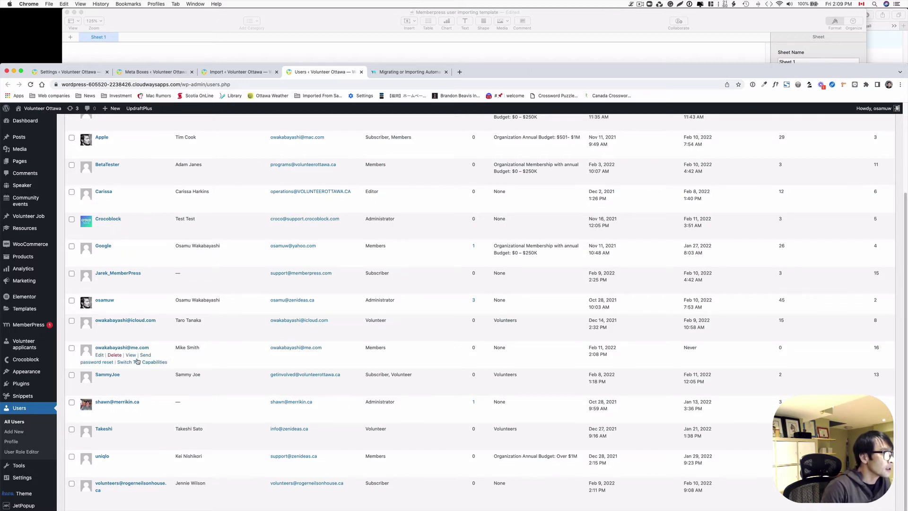
scroll(136, 359, up, 3)
scroll(142, 367, down, 1)
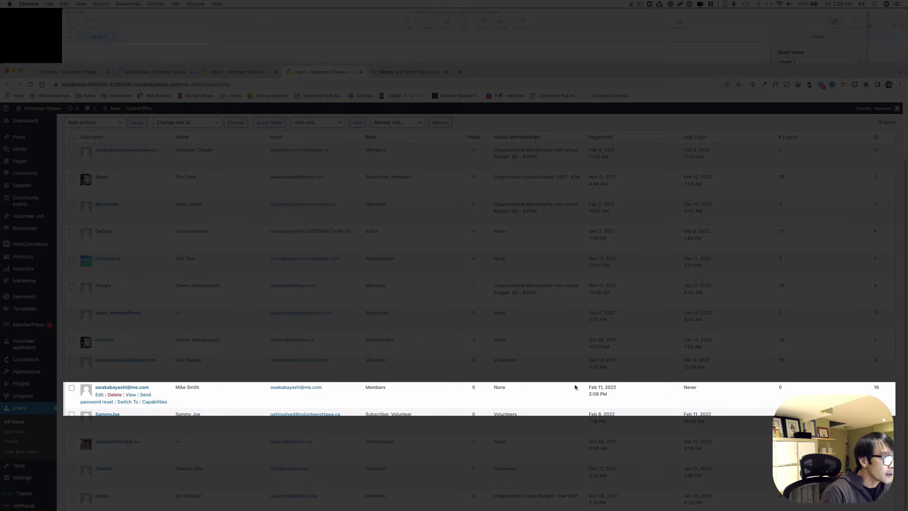
Open the imported member's Edit User page and review its profile details.
click(100, 395)
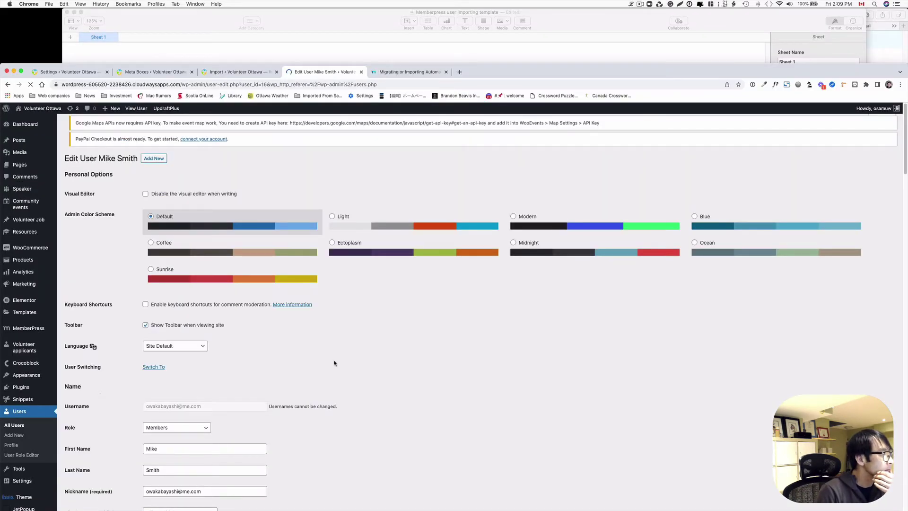
scroll(346, 373, down, 2)
scroll(347, 373, down, 1)
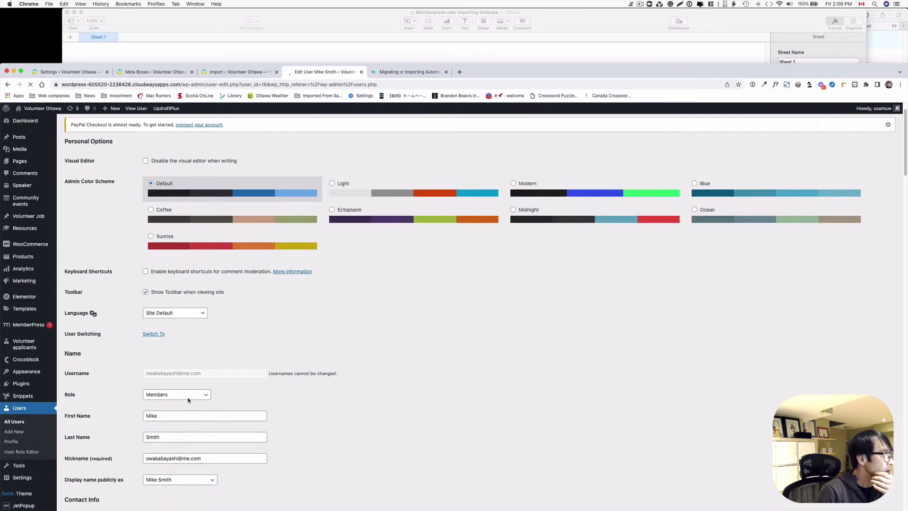
scroll(243, 395, down, 6)
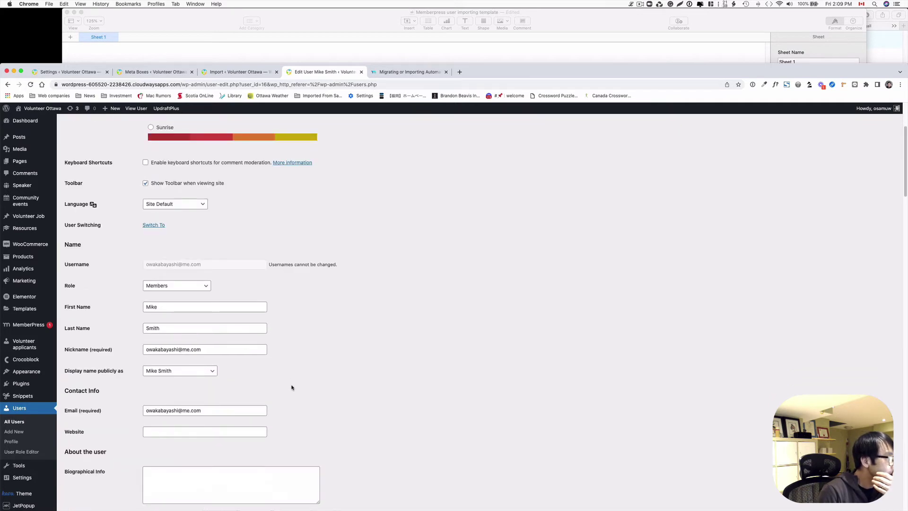
scroll(284, 379, down, 3)
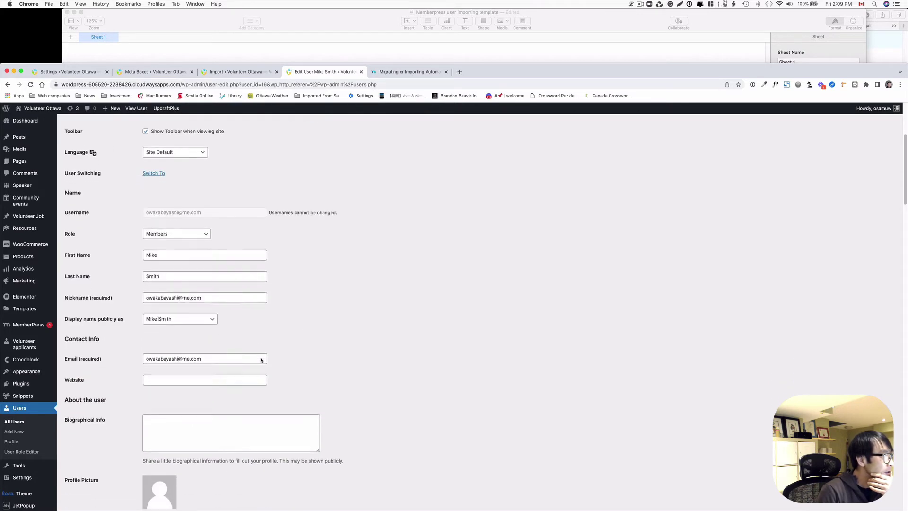
scroll(260, 360, down, 20)
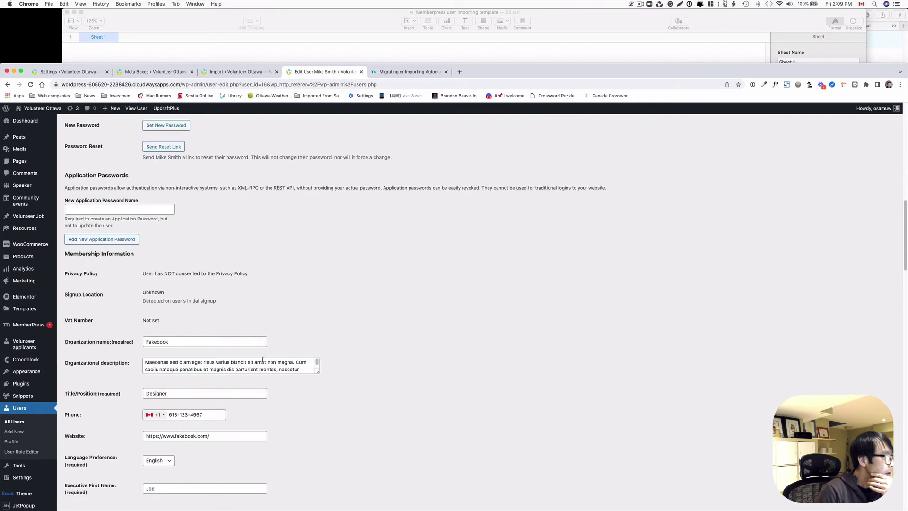
scroll(263, 360, down, 4)
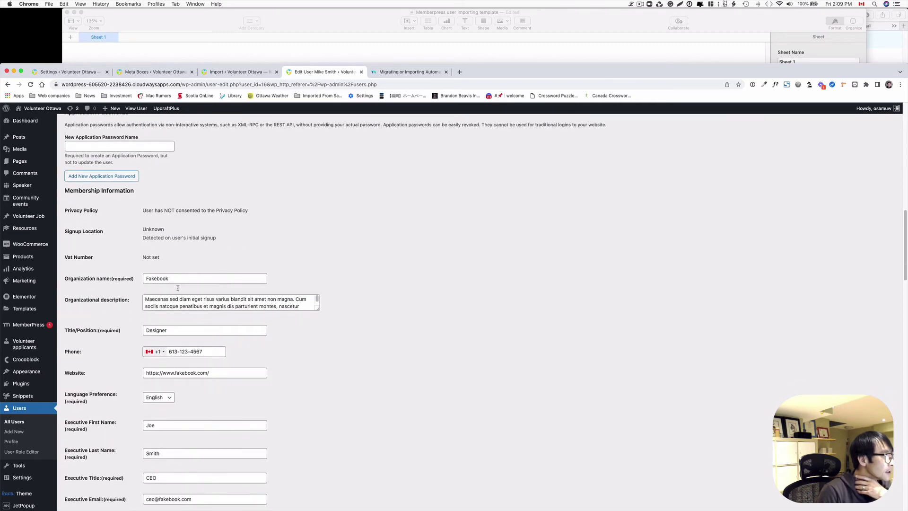
Check the User Meta fields: volunteers recruited 11 - 20, and Facebook, Twitter, LinkedIn set to test.
drag(316, 310, 324, 330)
scroll(314, 361, down, 2)
scroll(251, 362, down, 8)
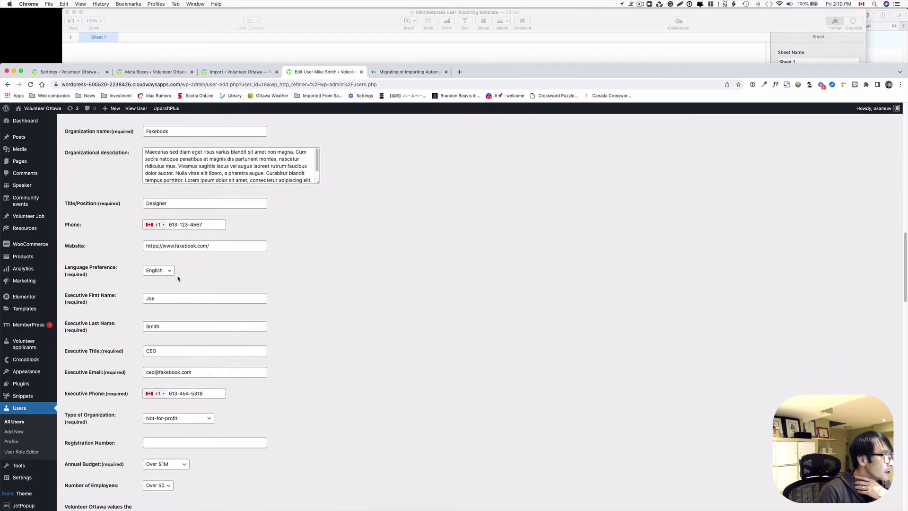
scroll(347, 333, down, 6)
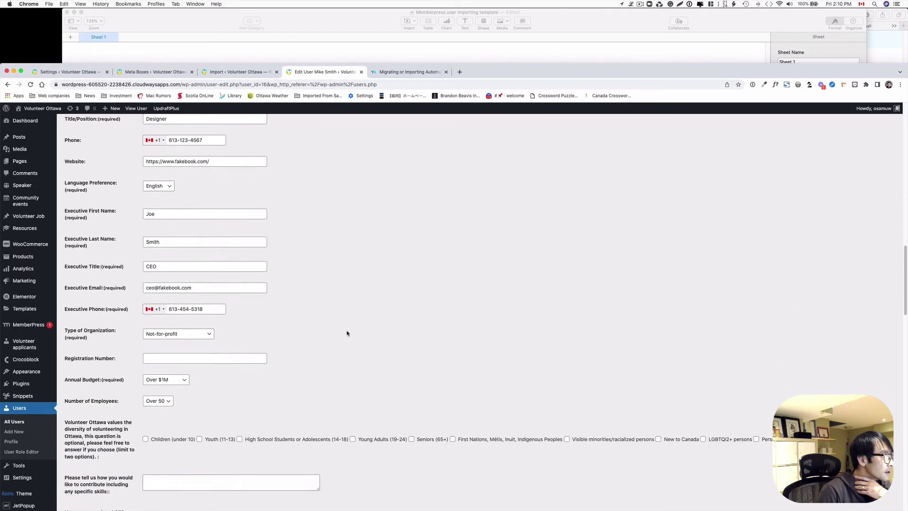
scroll(347, 333, down, 4)
scroll(273, 347, down, 20)
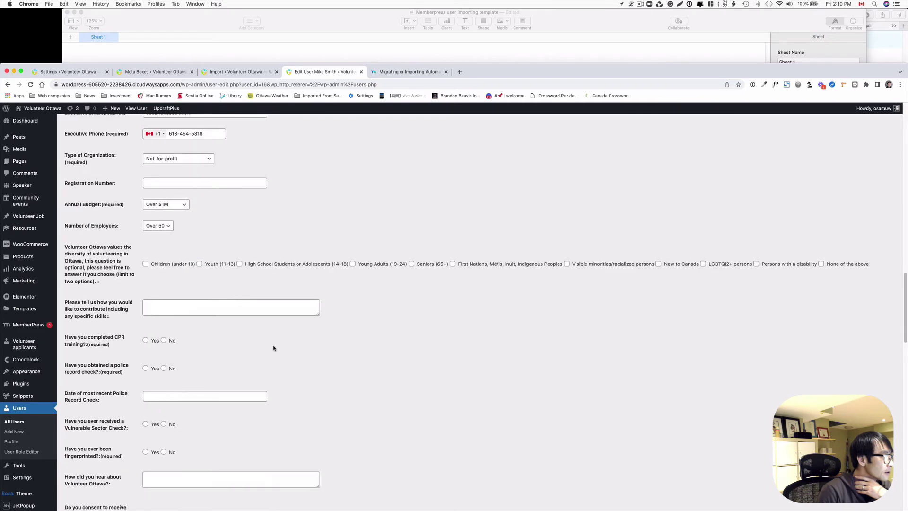
scroll(288, 349, down, 20)
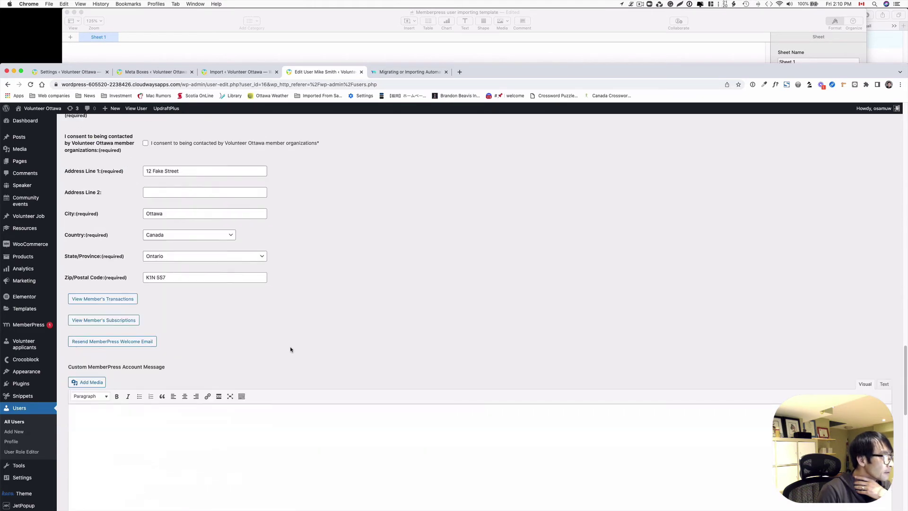
scroll(294, 350, down, 20)
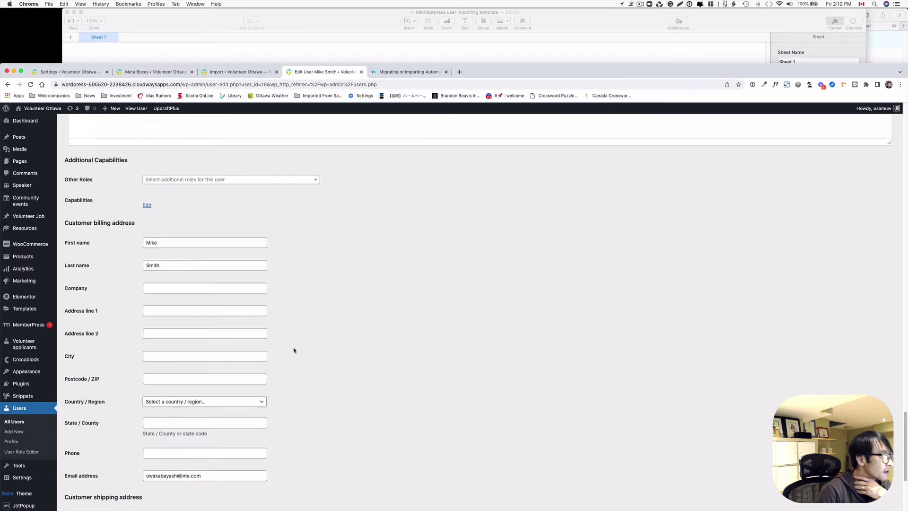
scroll(297, 350, down, 5)
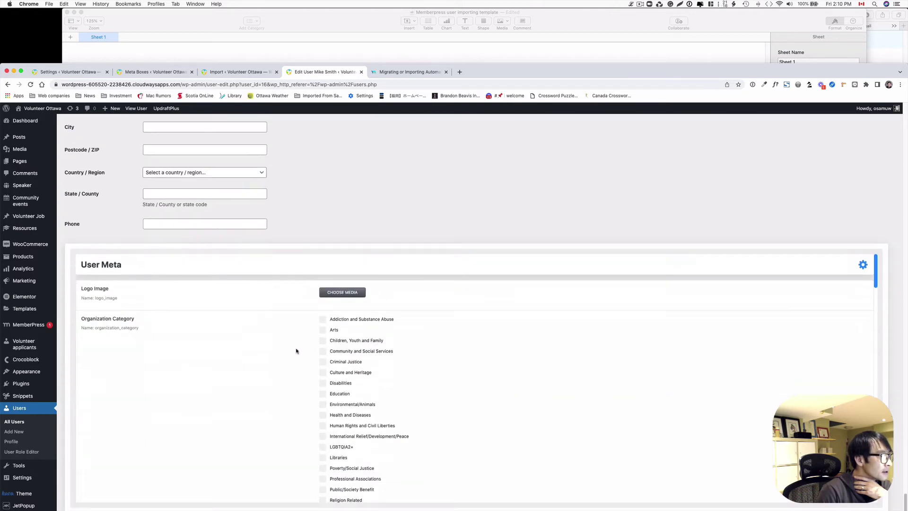
scroll(744, 395, down, 15)
scroll(757, 403, down, 6)
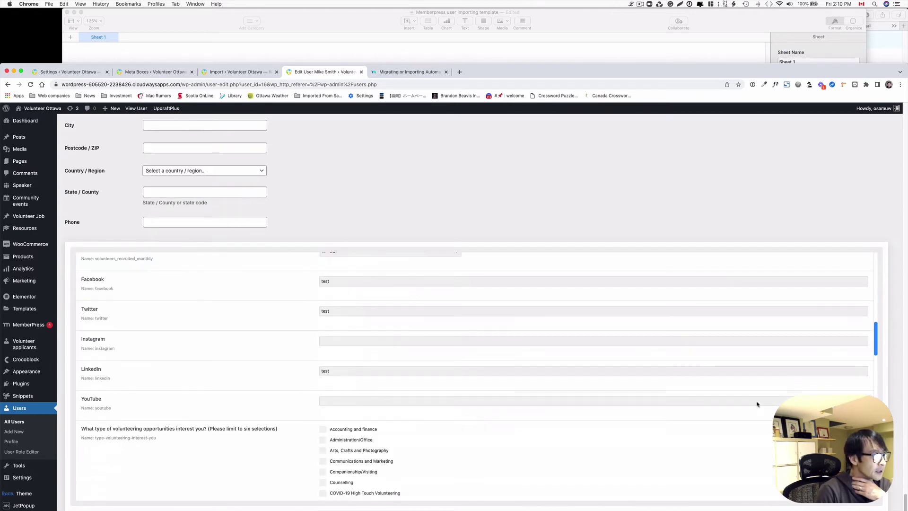
scroll(757, 402, up, 2)
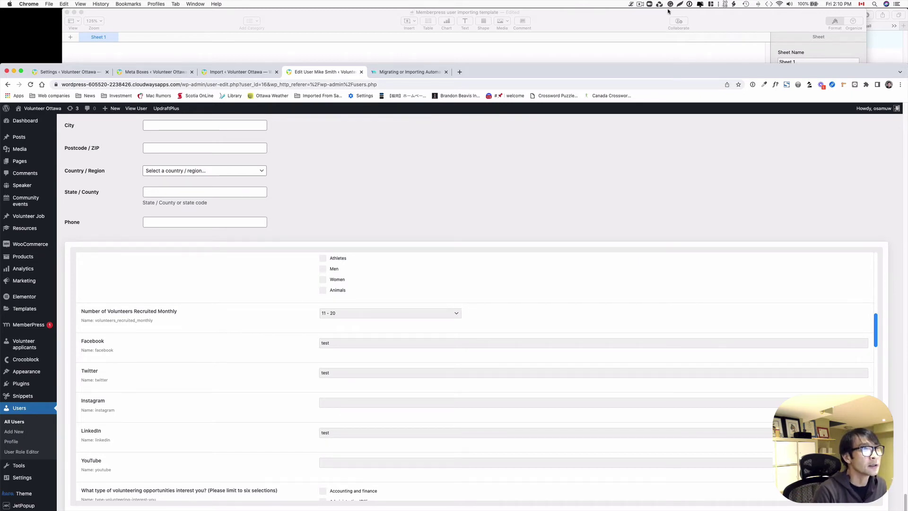
Auto-fit the username column in the Numbers transactions table so the full e-mail username shows.
click(641, 5)
click(659, 23)
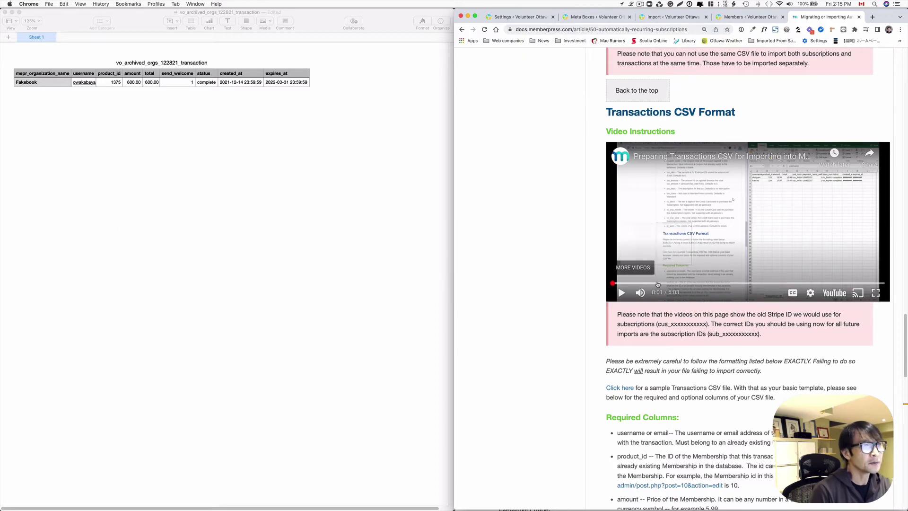
scroll(656, 281, down, 1)
scroll(656, 281, down, 5)
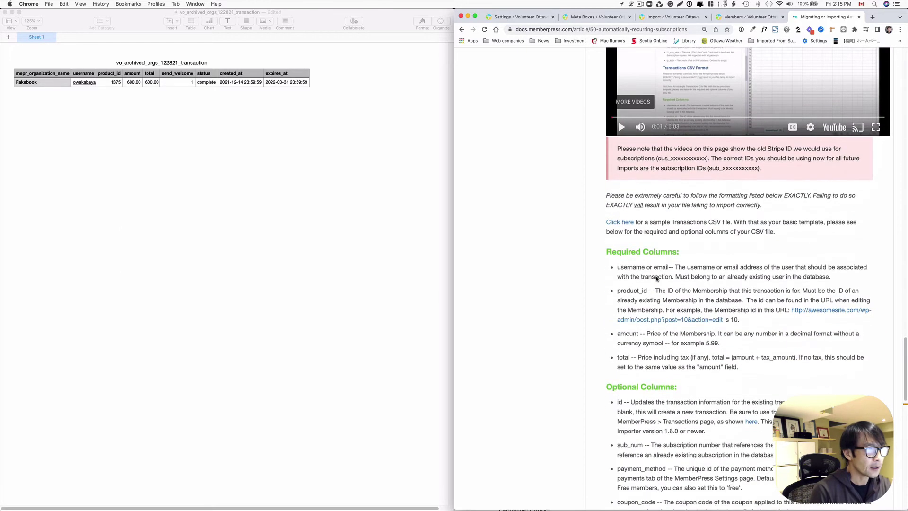
scroll(655, 275, down, 1)
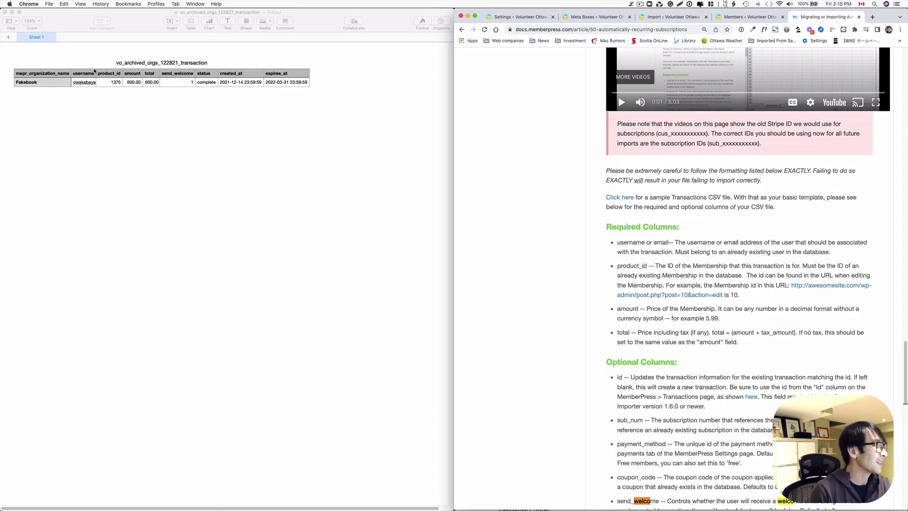
click(95, 73)
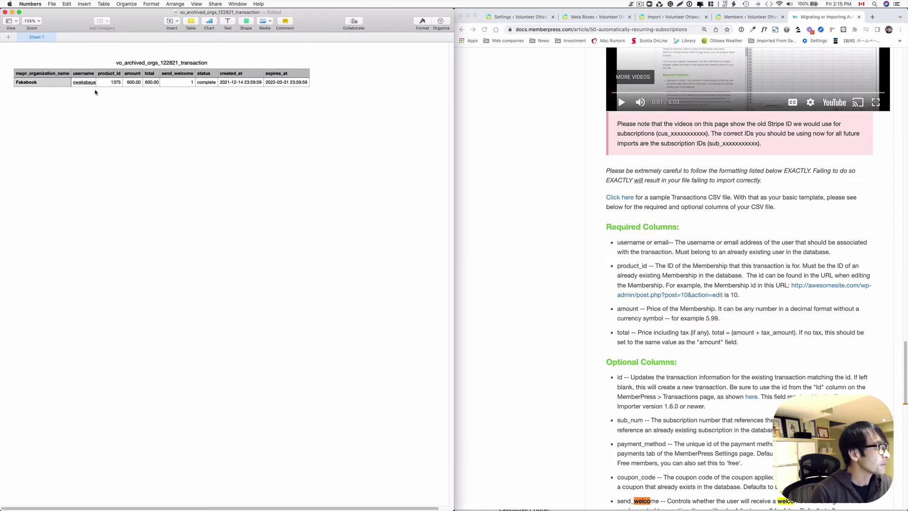
click(96, 73)
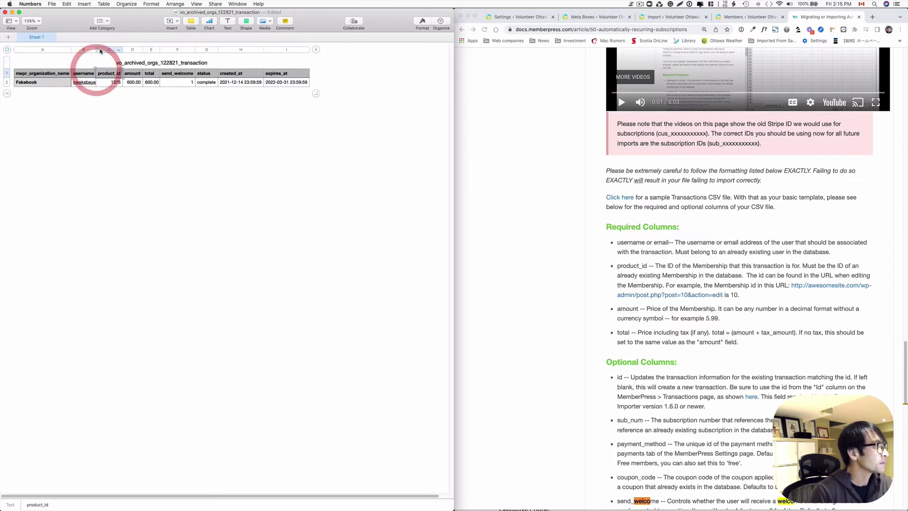
double_click(96, 49)
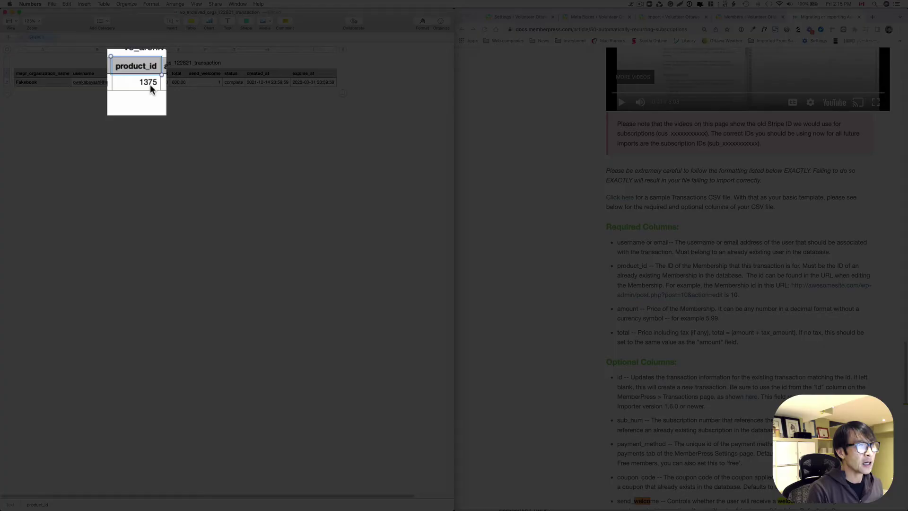
Open MemberPress Memberships to confirm ID 1375 is Organization Annual Budget: Over $1M at $600.
click(531, 19)
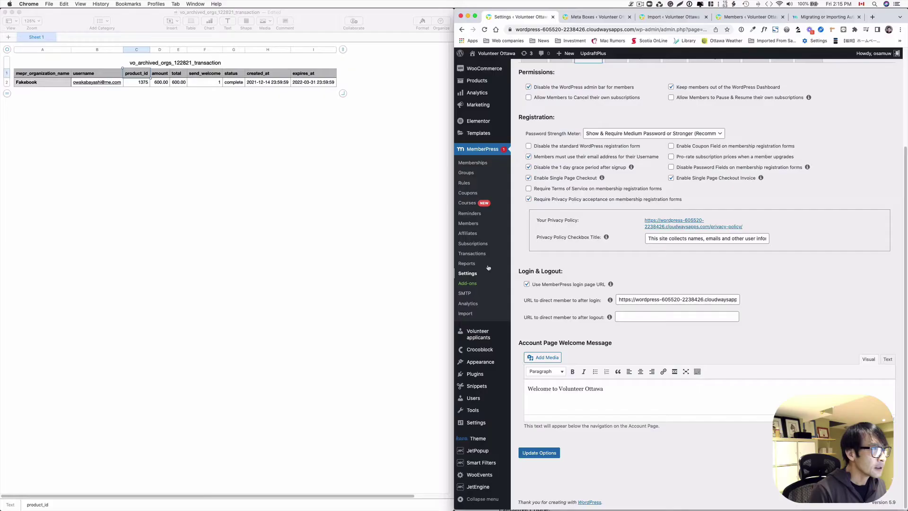
click(472, 162)
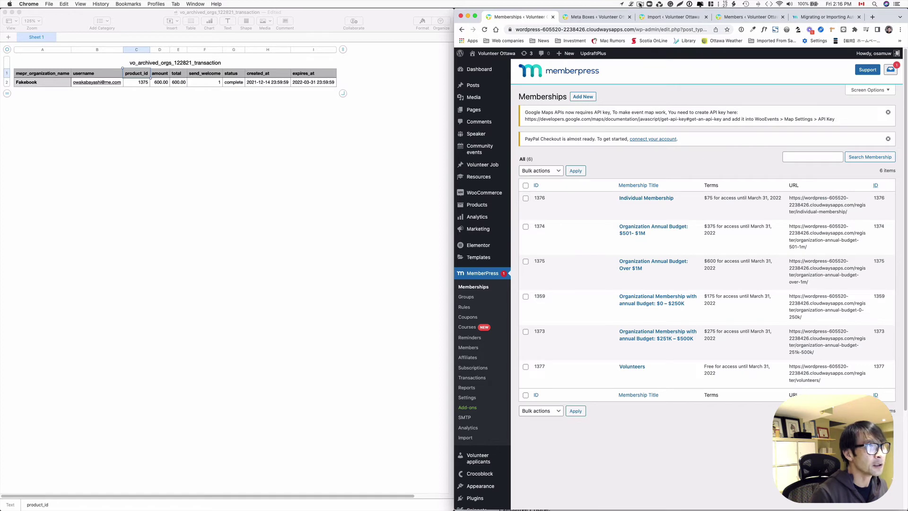
click(639, 5)
click(647, 27)
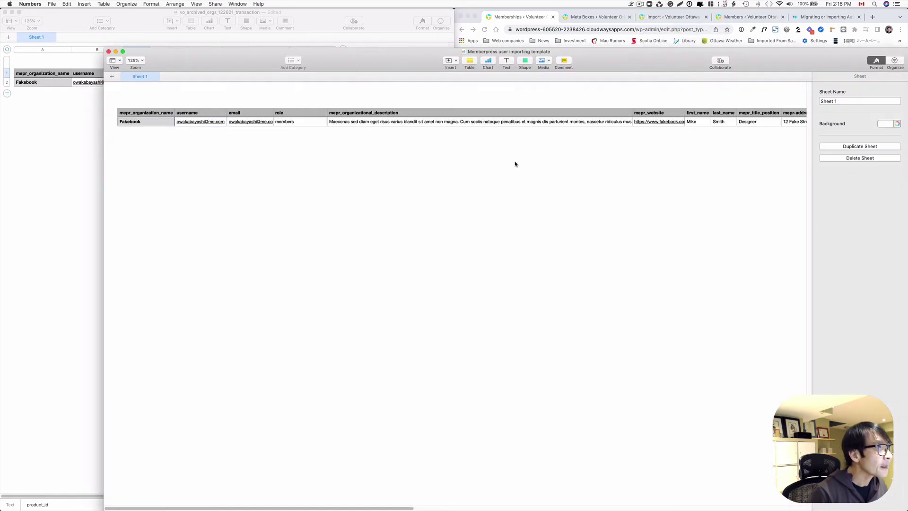
Close the extra member import template spreadsheet in Numbers.
scroll(517, 160, right, 5)
scroll(521, 157, right, 10)
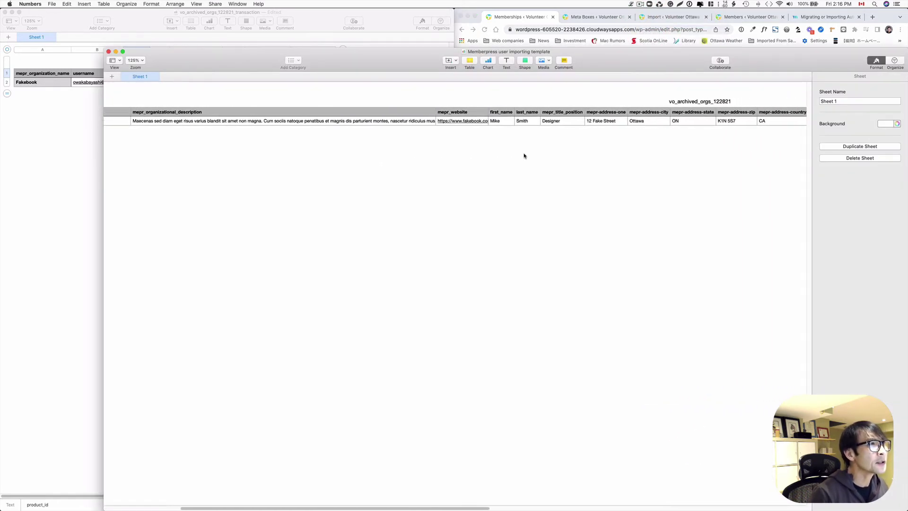
scroll(546, 138, right, 10)
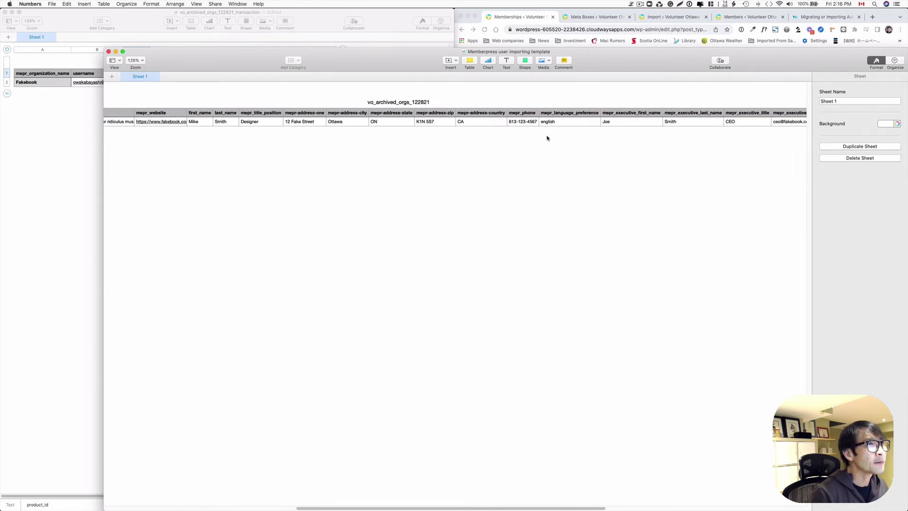
scroll(550, 137, right, 8)
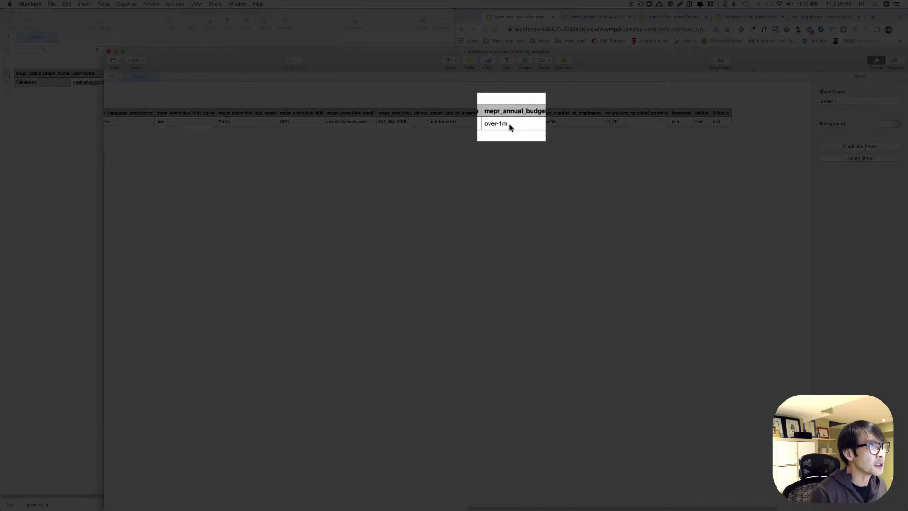
click(108, 52)
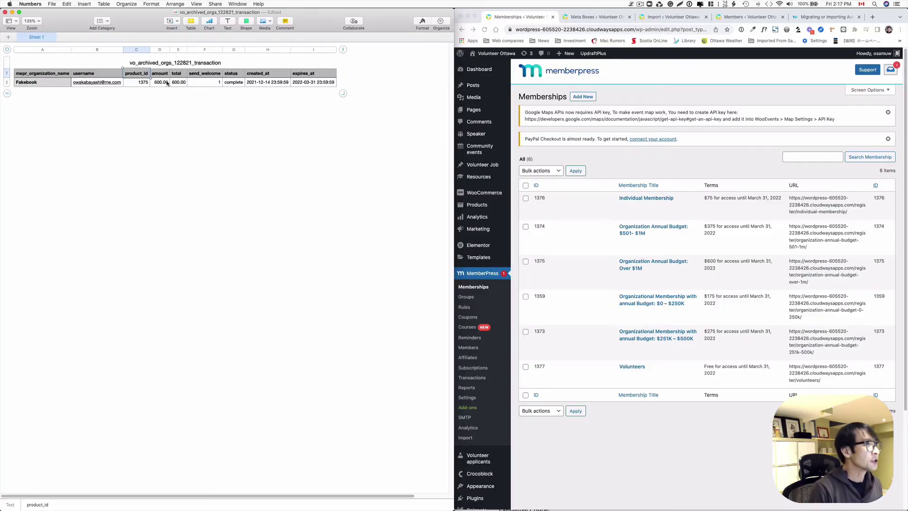
Inspect cell D2 in Numbers to confirm the amount is a plain 600.
click(167, 83)
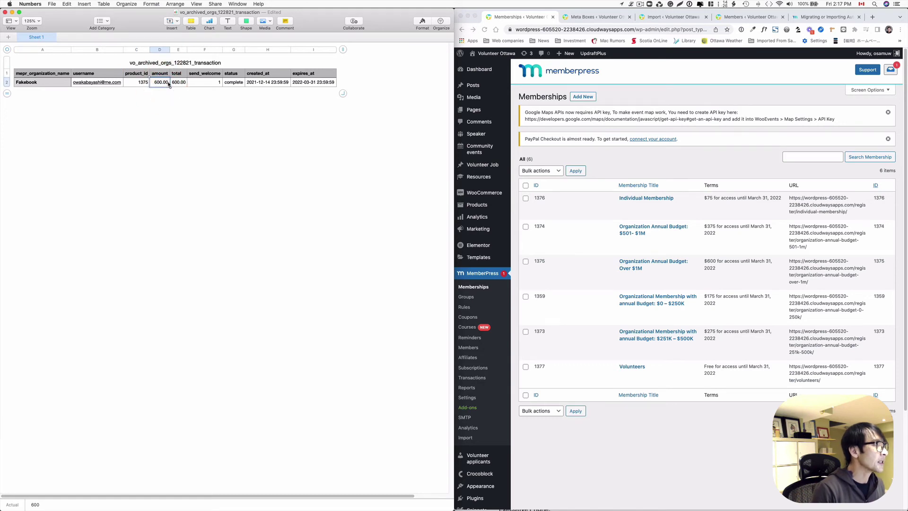
double_click(170, 85)
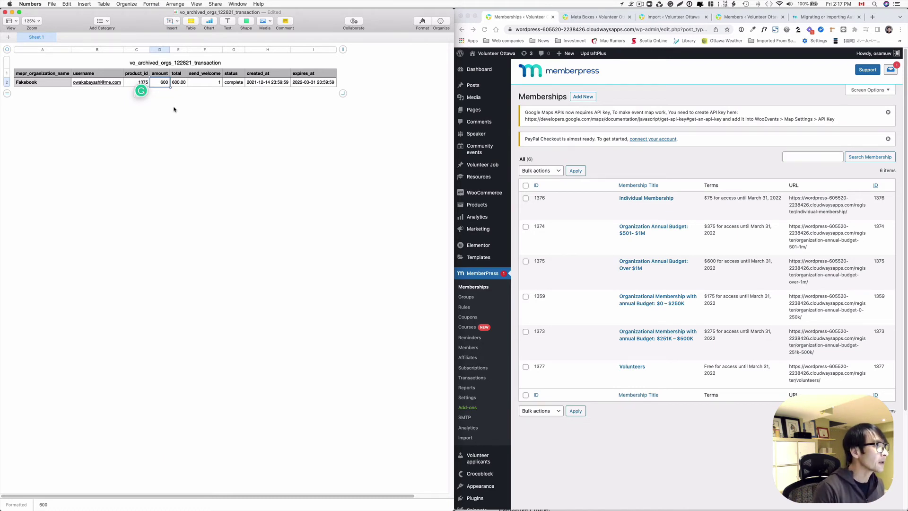
click(176, 108)
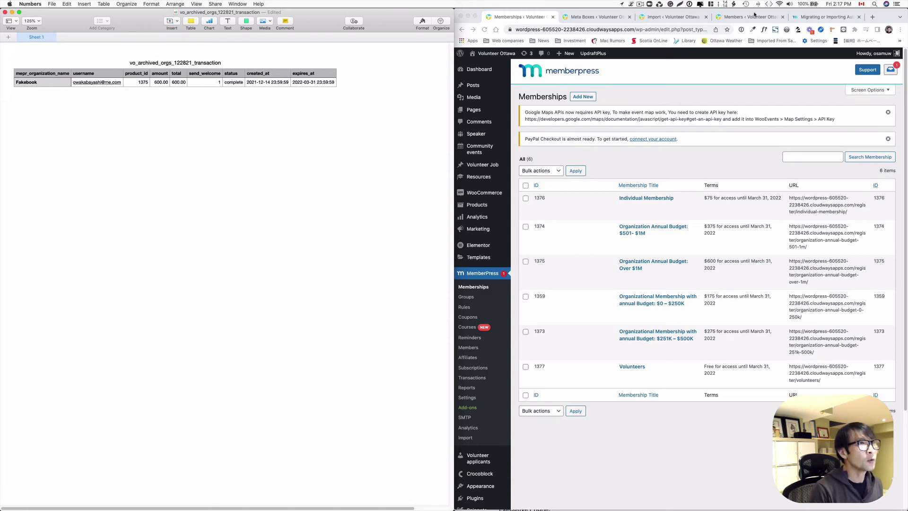
Return to the MemberPress import docs listing the required transaction columns.
click(740, 18)
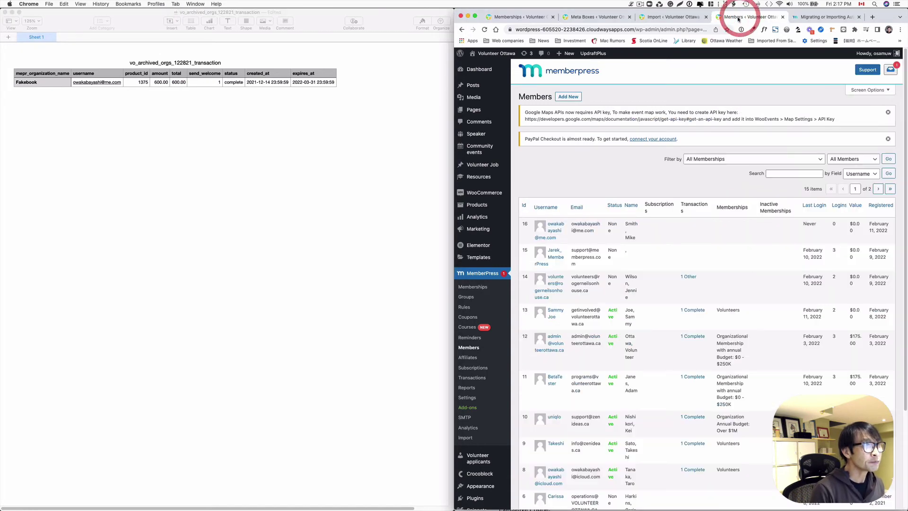
click(825, 17)
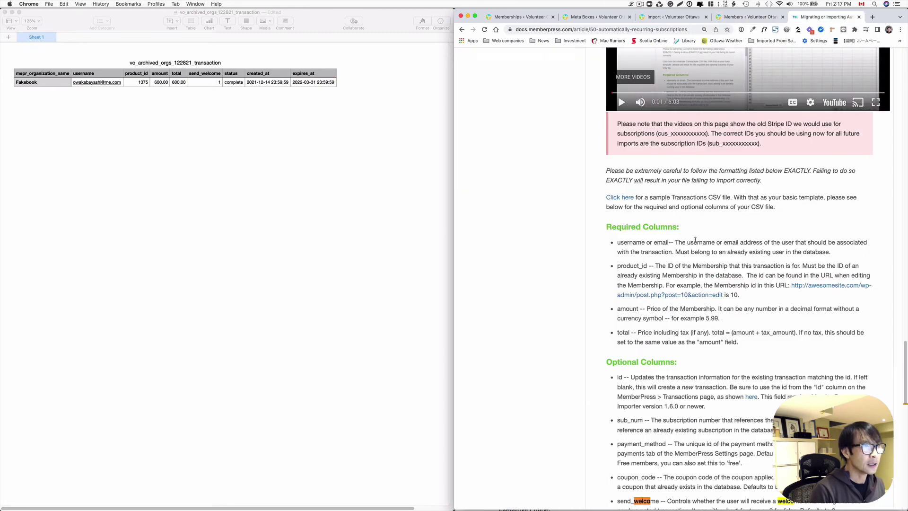
scroll(719, 223, down, 5)
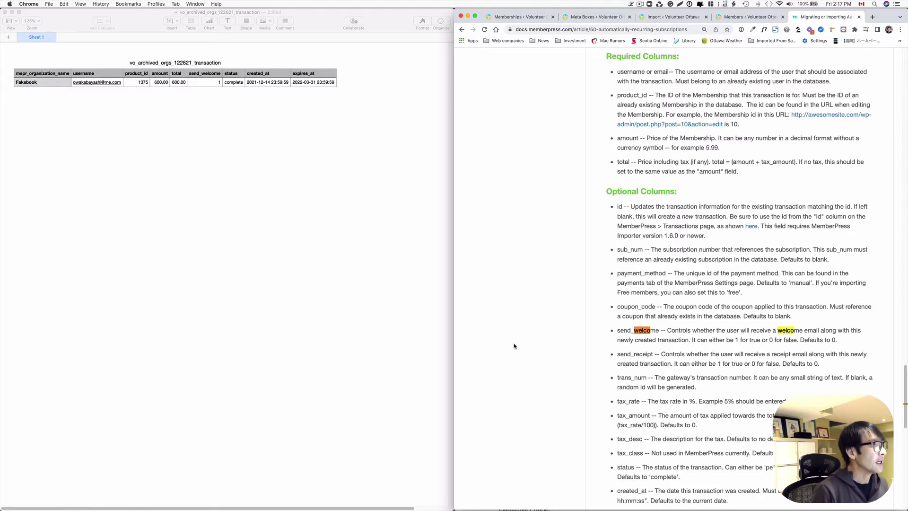
Set send_welcome in cell F2 to 0 for the Fakebook transaction.
click(218, 83)
click(219, 83)
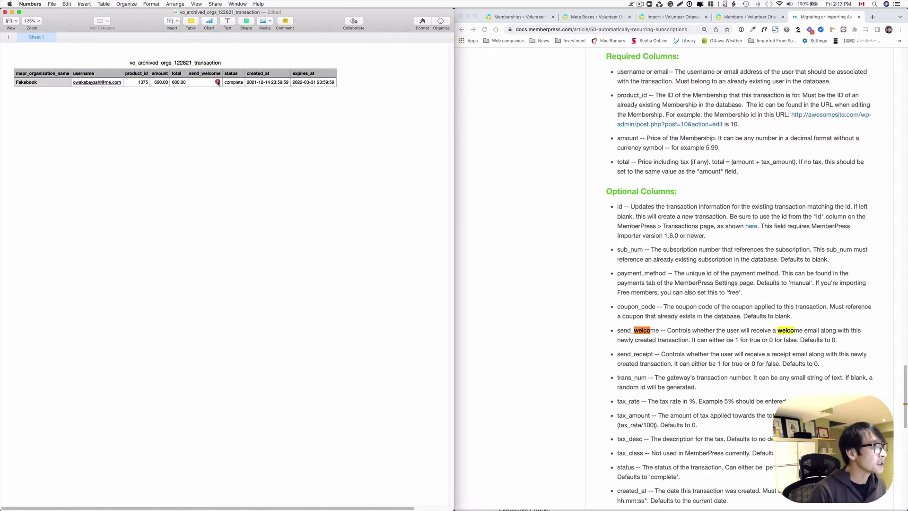
click(218, 83)
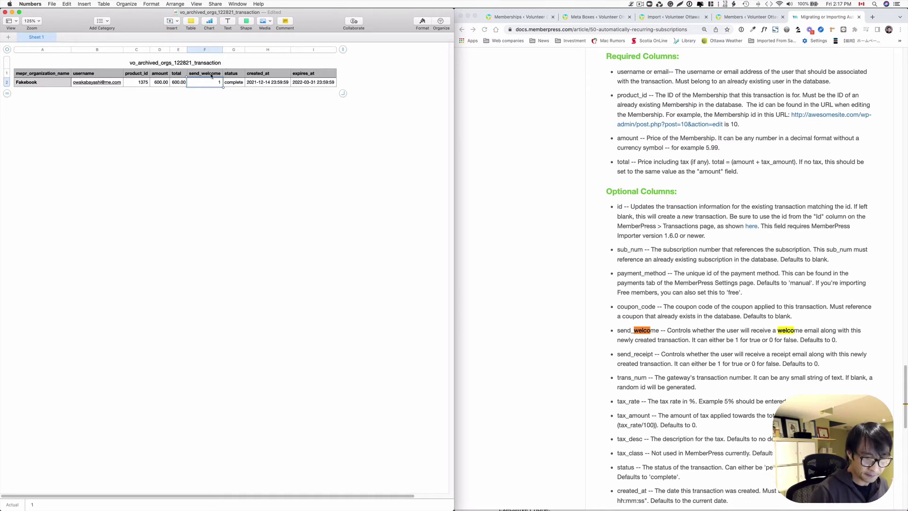
text(0)
click(259, 116)
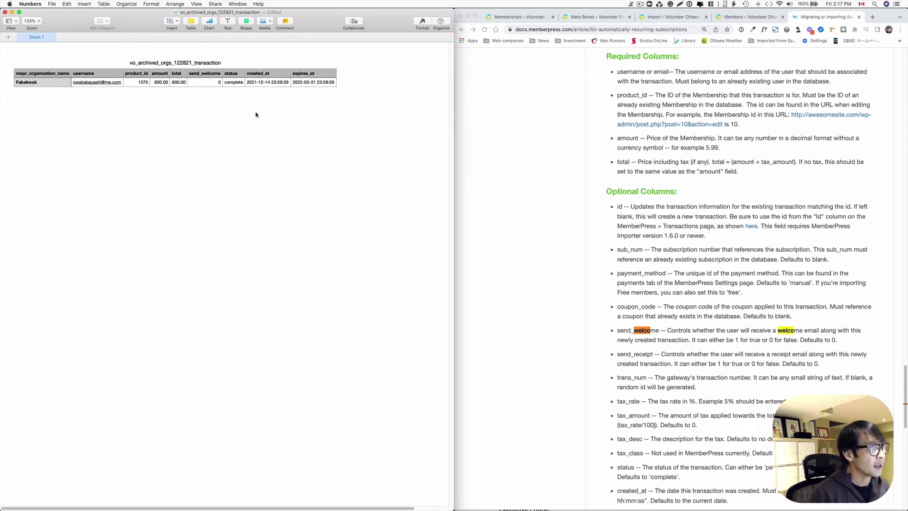
Confirm the status 'complete' matches the docs' accepted values: pending, complete or refunded.
click(230, 84)
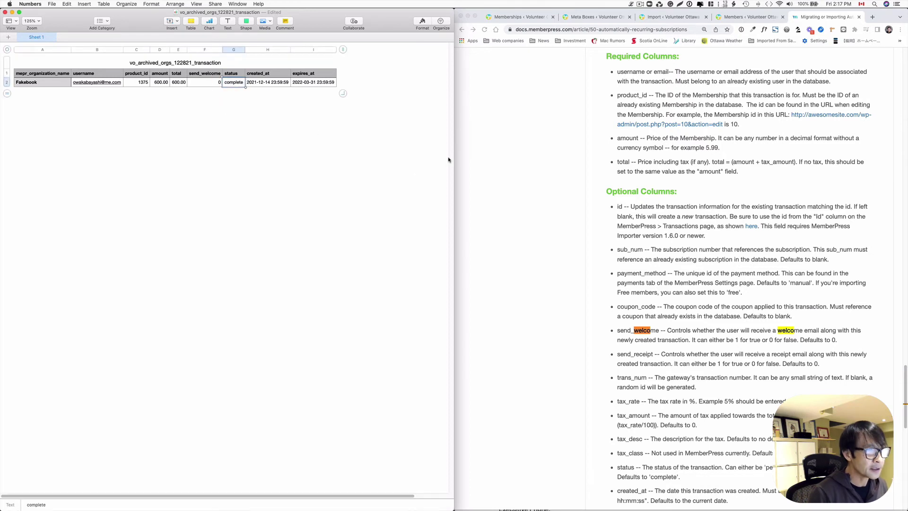
scroll(704, 236, down, 1)
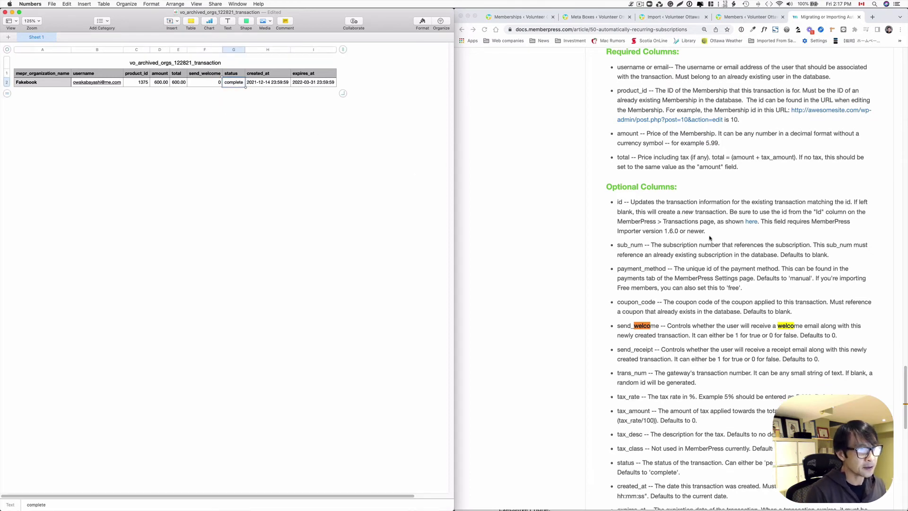
click(731, 247)
key(super+f)
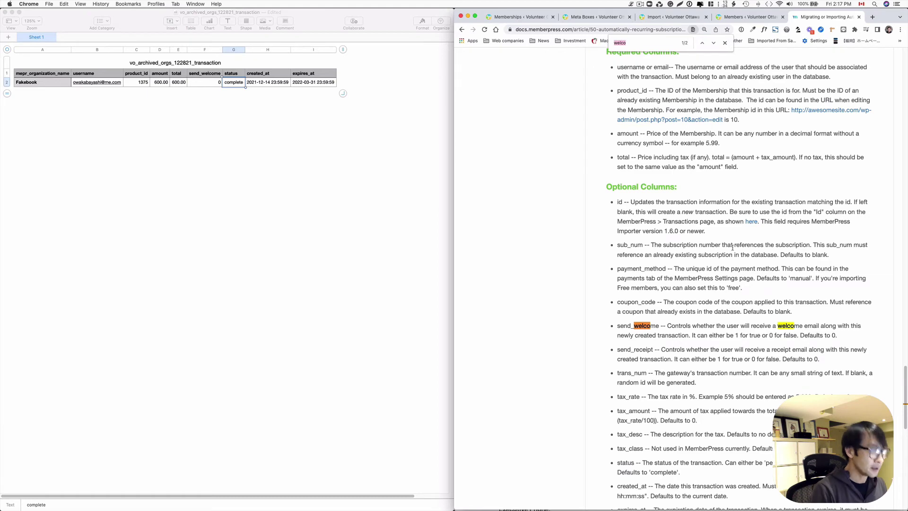
text(statu)
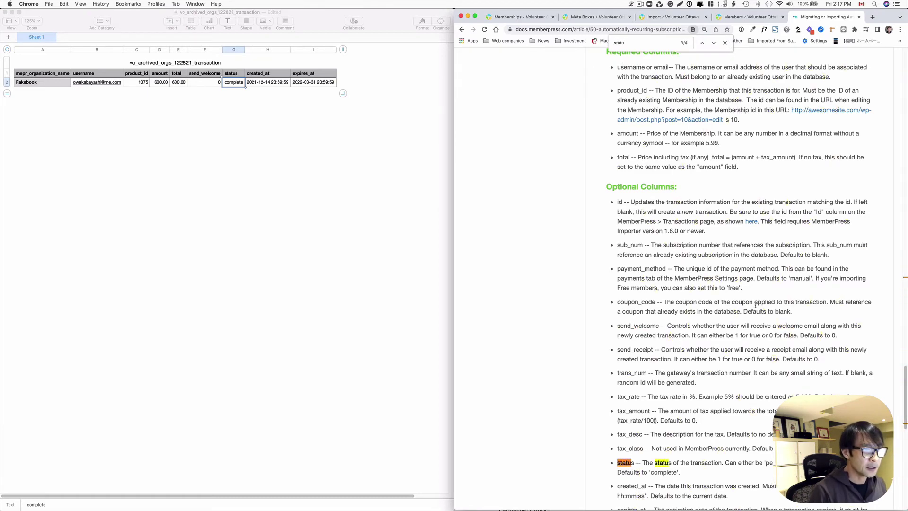
scroll(755, 305, down, 5)
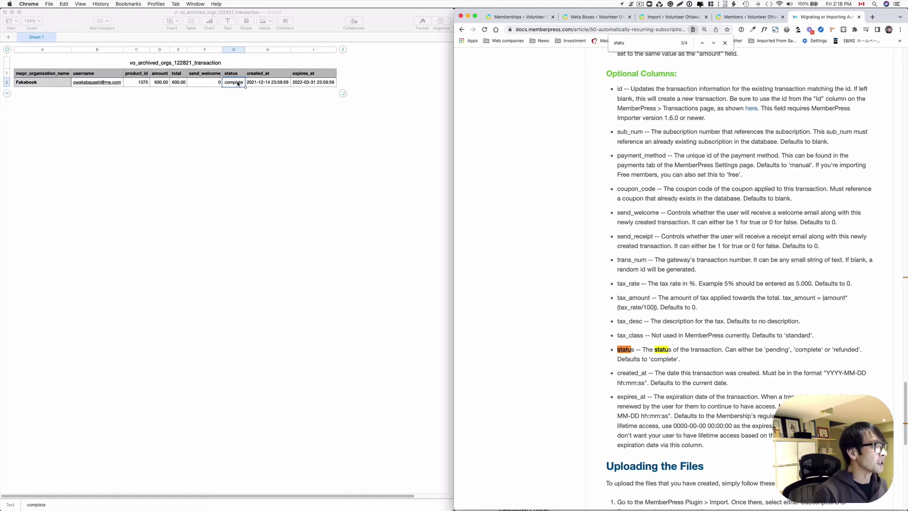
click(245, 96)
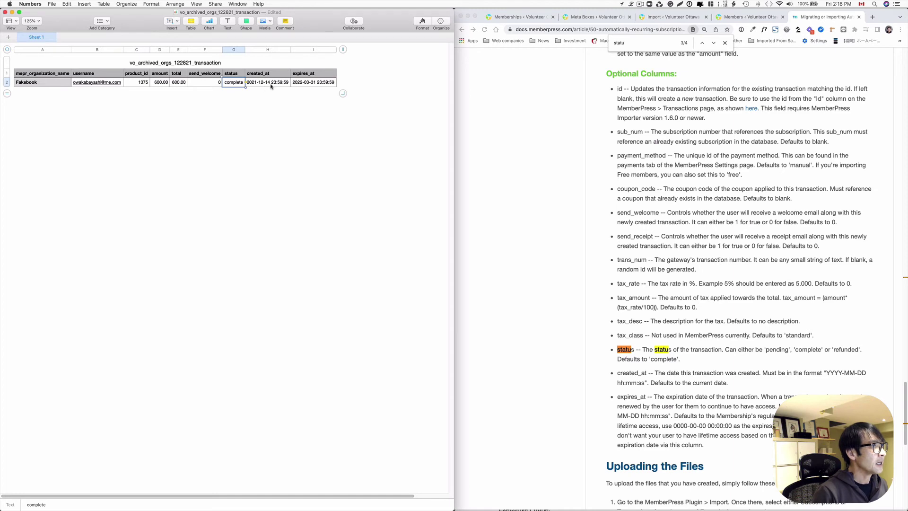
click(272, 86)
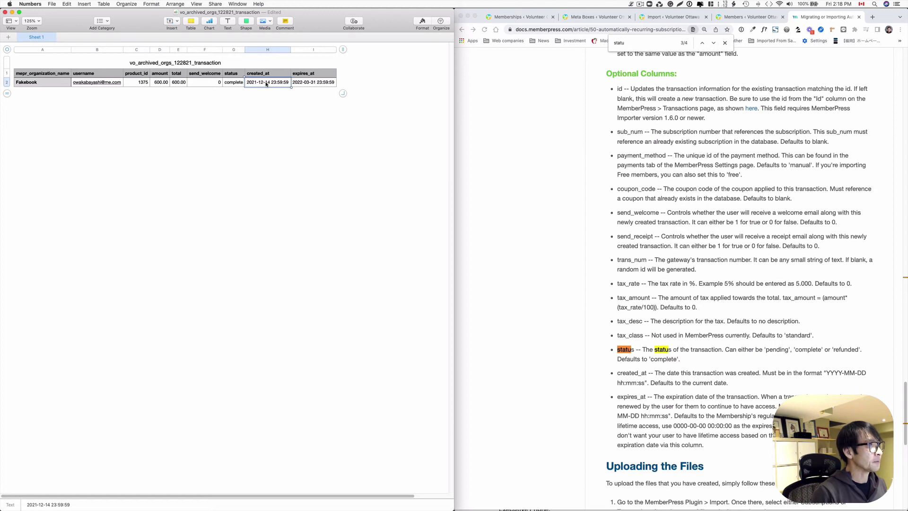
click(268, 84)
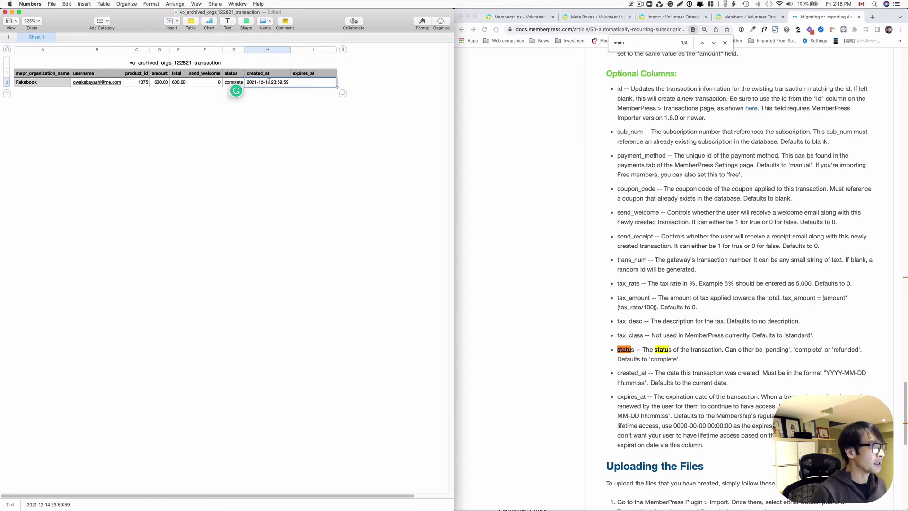
click(262, 81)
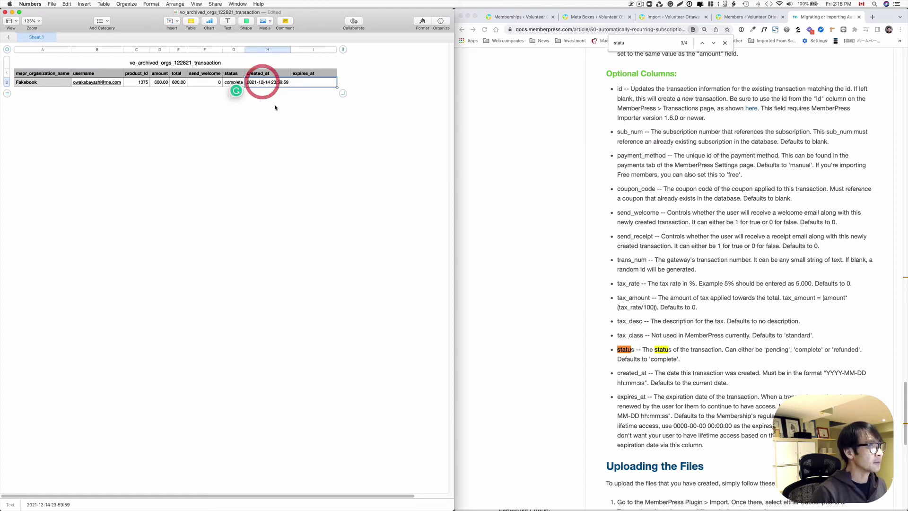
key(BackSpace)
text(0)
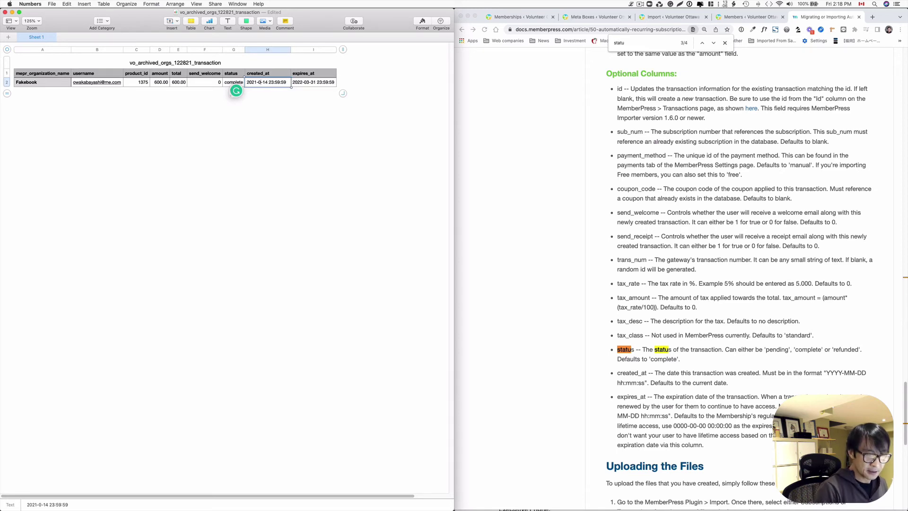
click(269, 84)
key(Return)
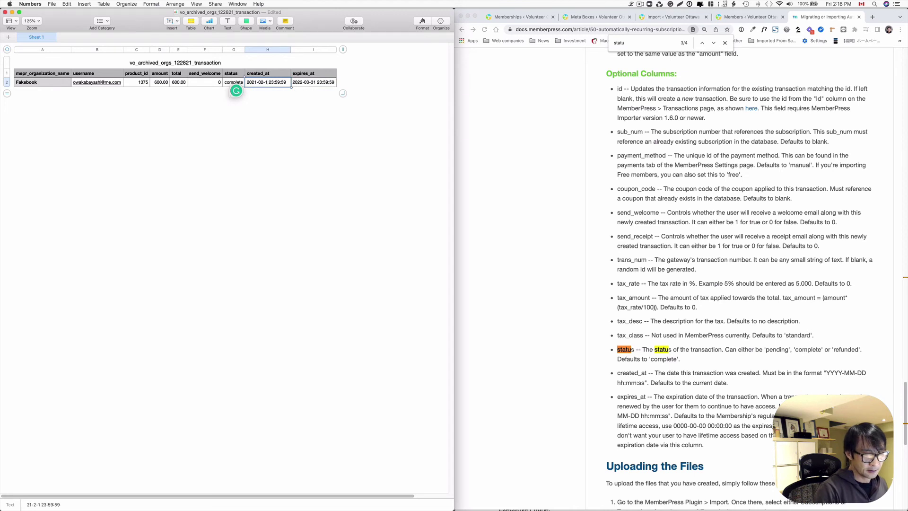
key(BackSpace)
text(09)
click(276, 130)
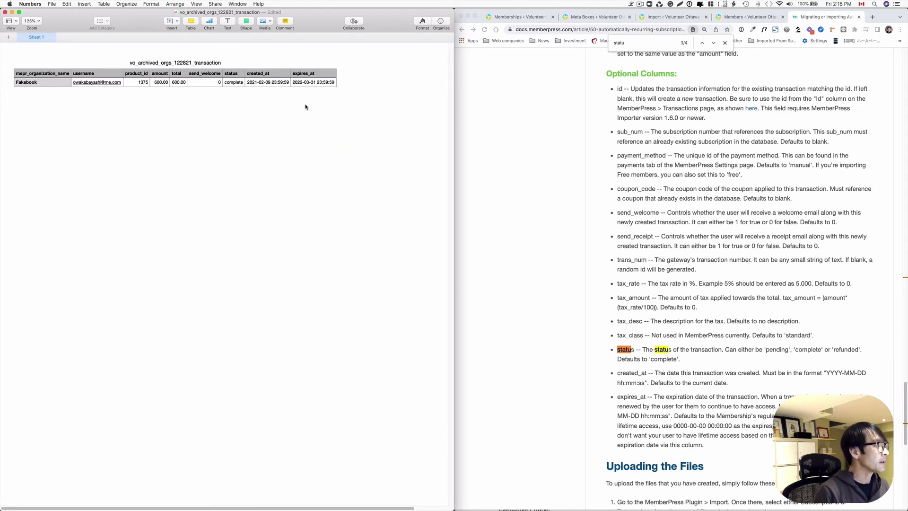
Export the Numbers transaction sheet as CSV named memberpress-transaction on the Desktop.
click(52, 5)
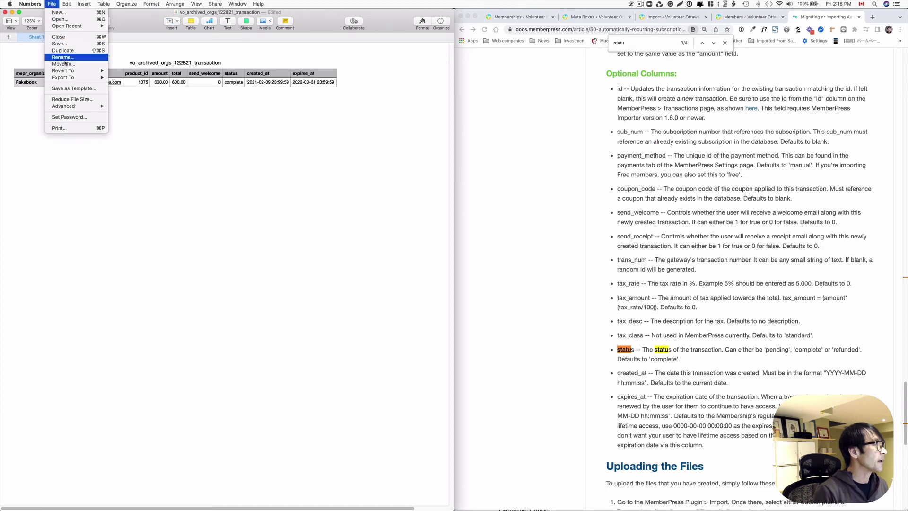
mouse_move(81, 78)
click(127, 93)
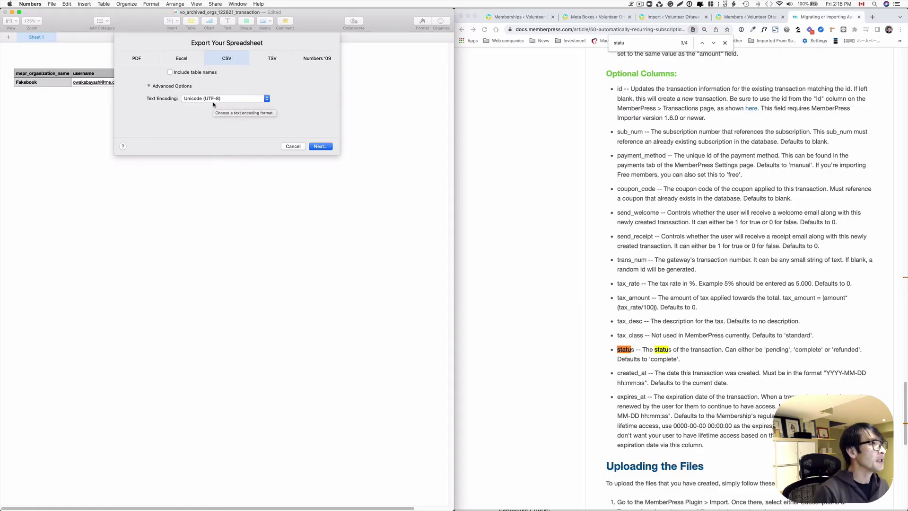
click(321, 145)
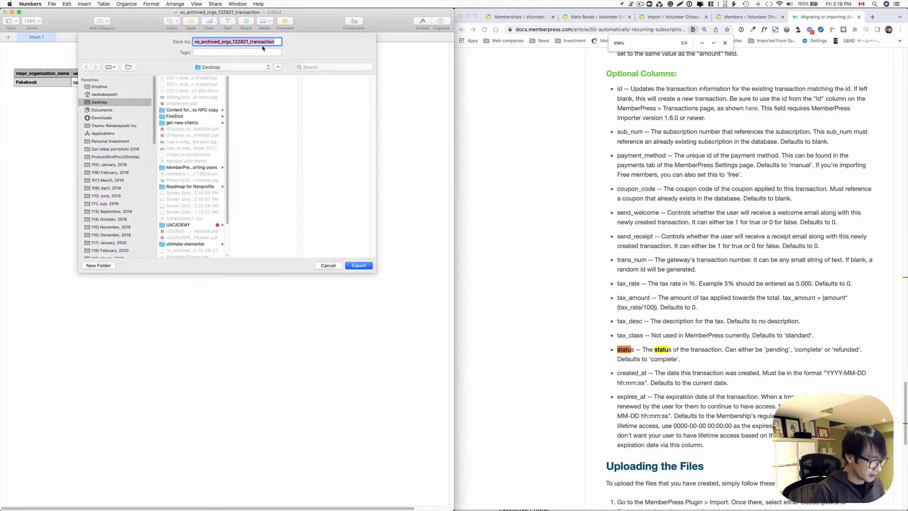
text(transa)
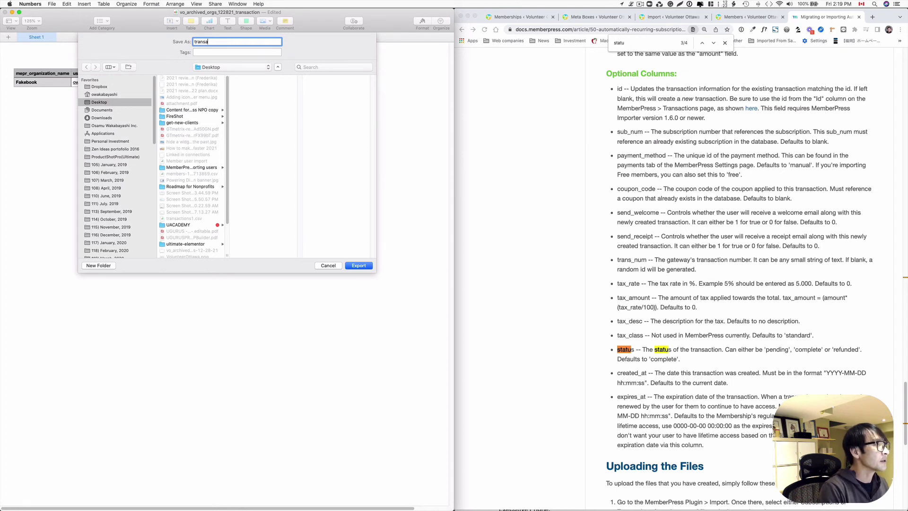
key(BackSpace)
key(BackSpace)
key(BackSpace)
key(BackSpace)
key(BackSpace)
text(memberpres)
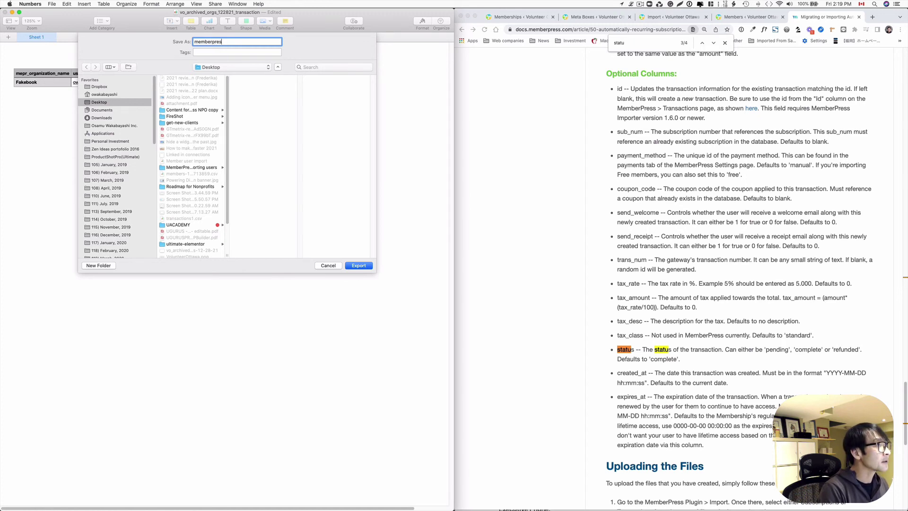
text(s-trans)
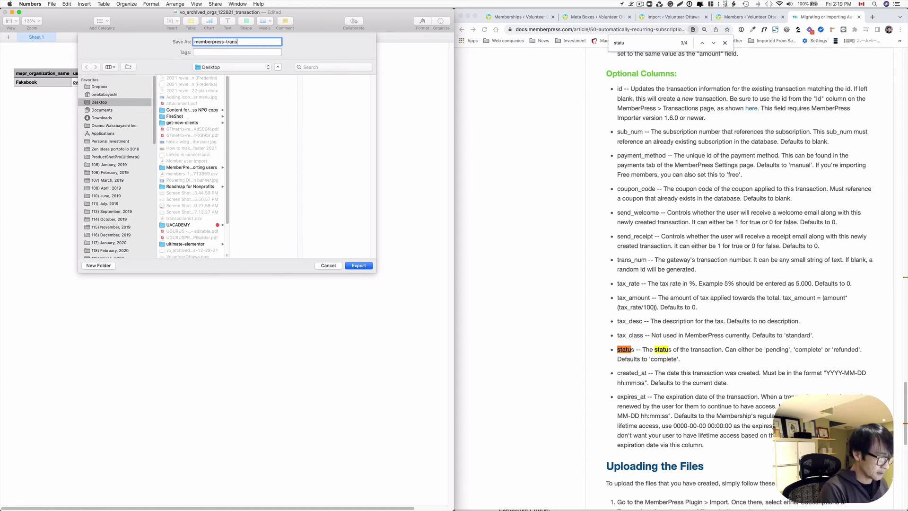
text(action)
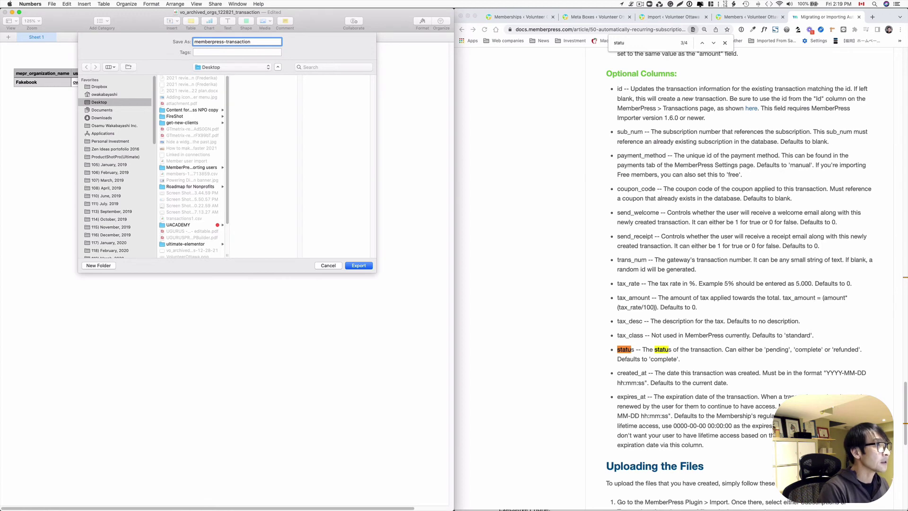
click(368, 267)
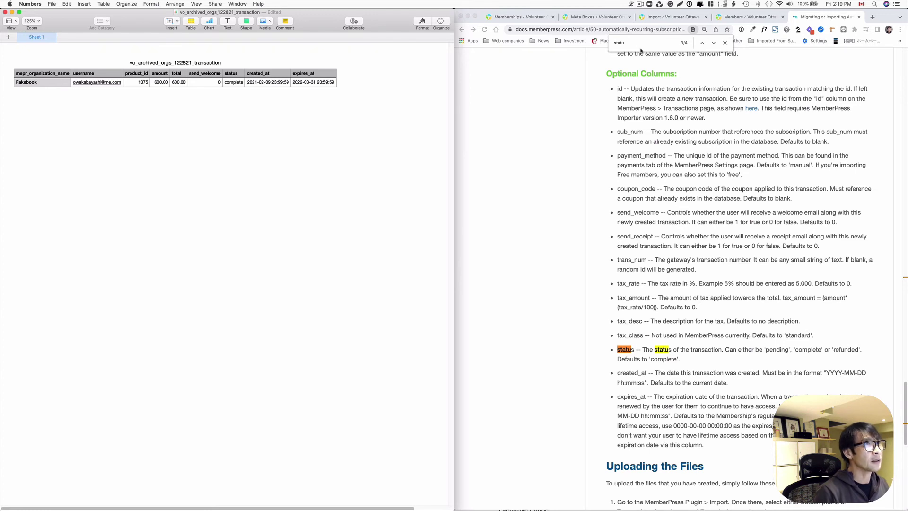
Upload memberpress-transaction as a Transactions import, creating transaction ID 11 with 0 failed rows.
click(647, 5)
click(650, 27)
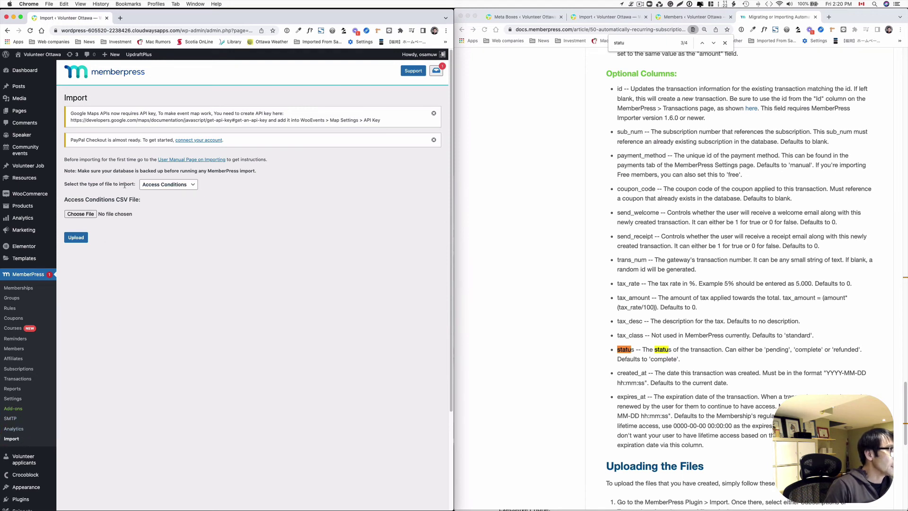
click(176, 184)
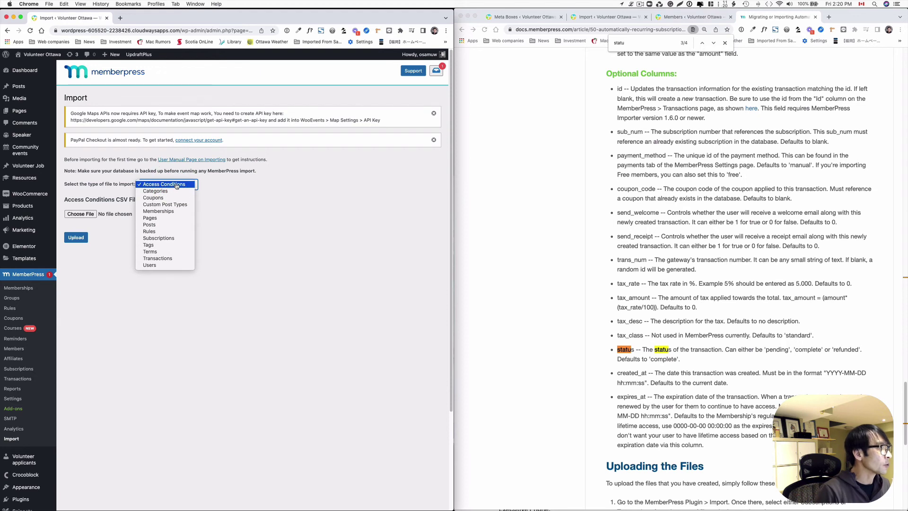
click(179, 259)
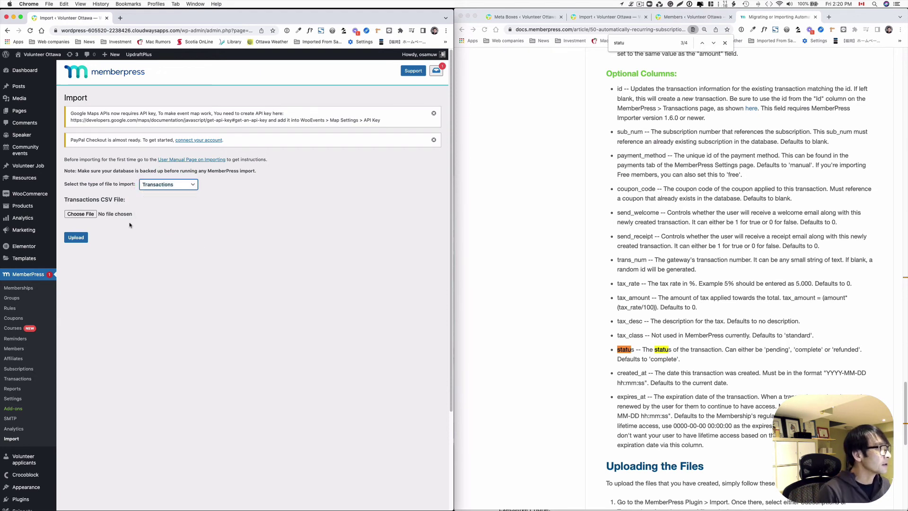
click(80, 214)
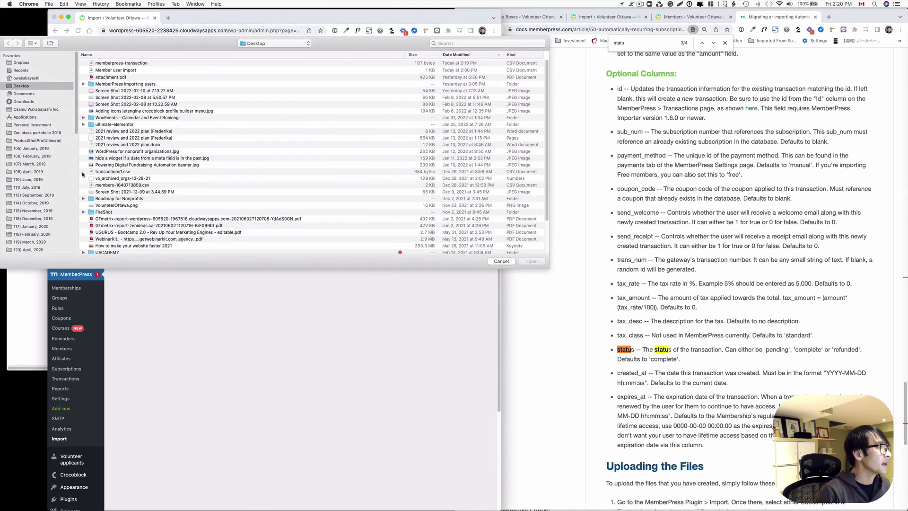
click(137, 63)
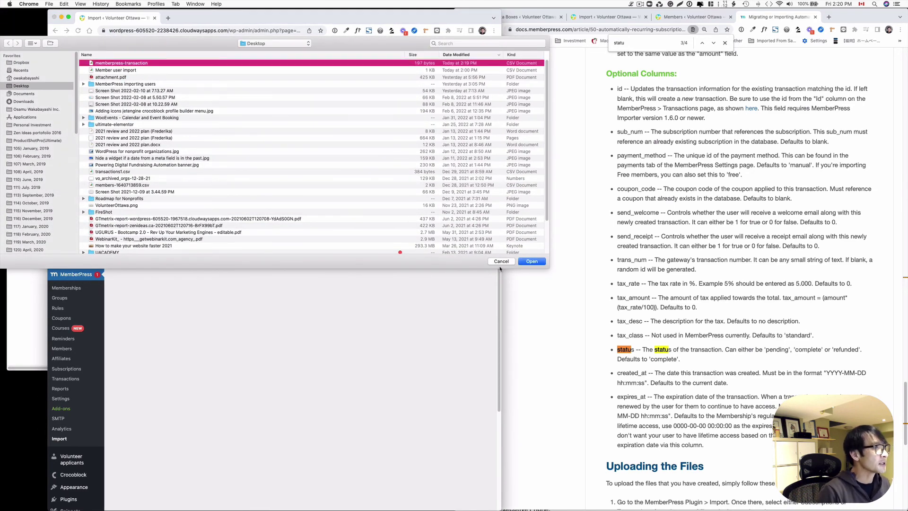
click(531, 261)
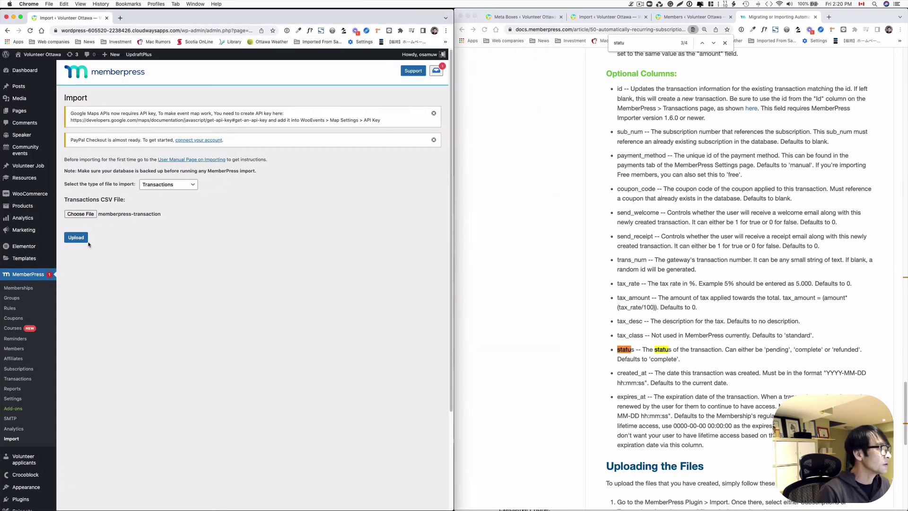
click(76, 239)
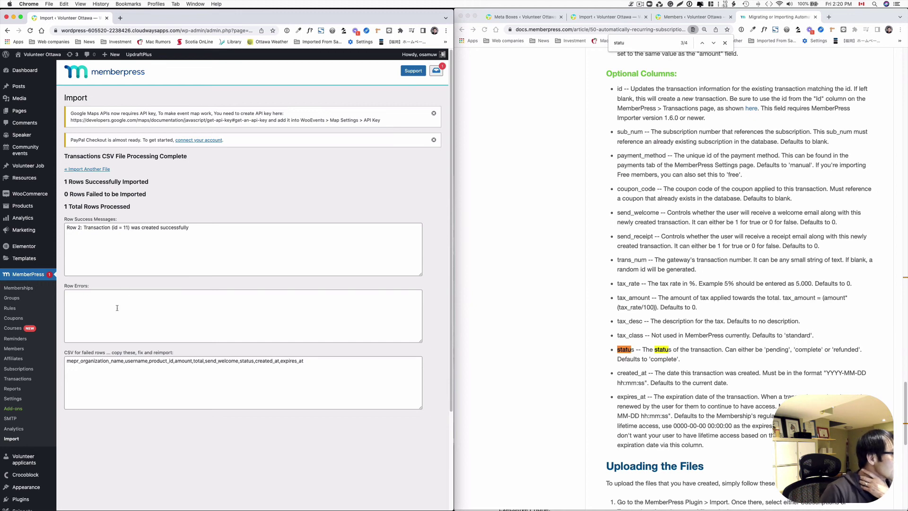
Open the Members list, widened to show member 16 Active with 1 Complete transaction for $600.00.
click(19, 352)
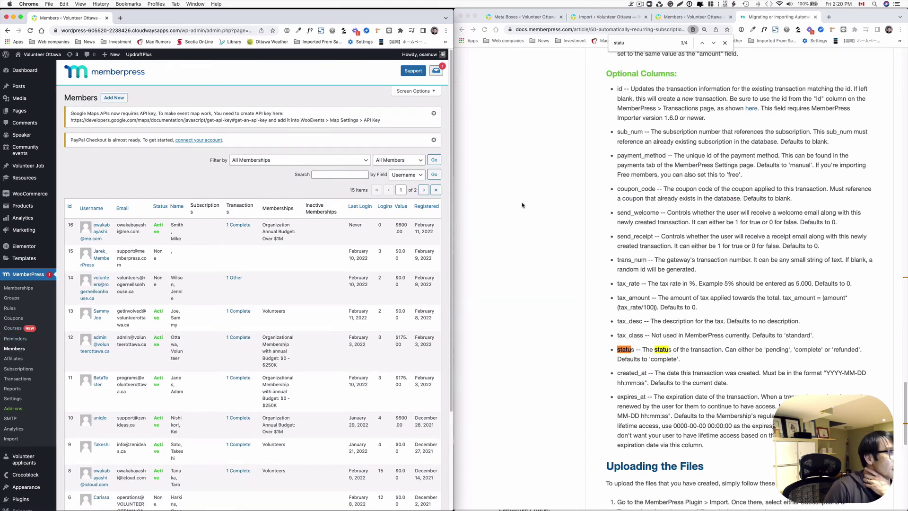
drag(453, 205, 732, 193)
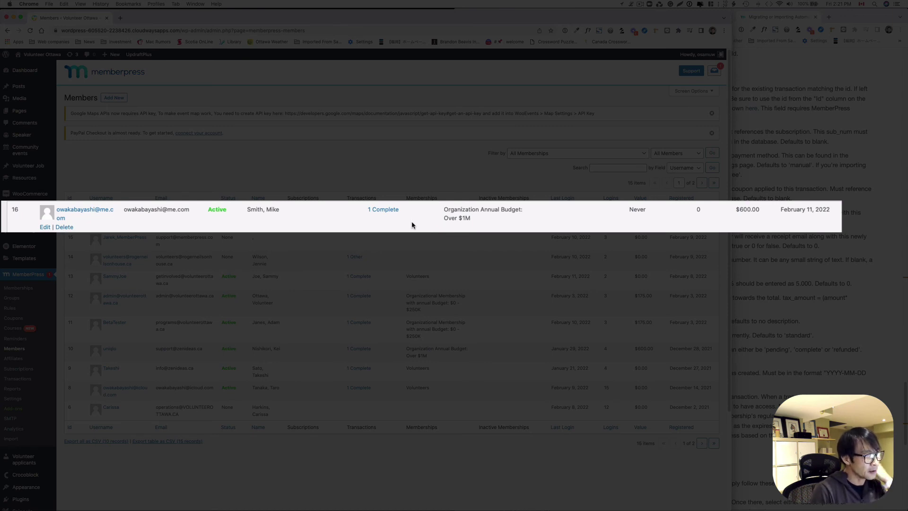
scroll(403, 221, down, 1)
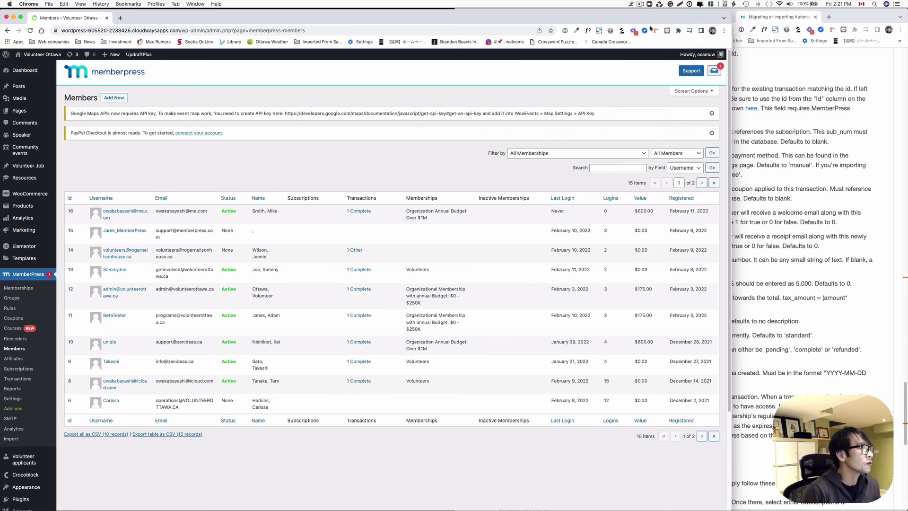
Raise the docs window at the Subscriptions CSV File Format and its required columns like sub_num and period.
click(782, 260)
scroll(779, 280, up, 20)
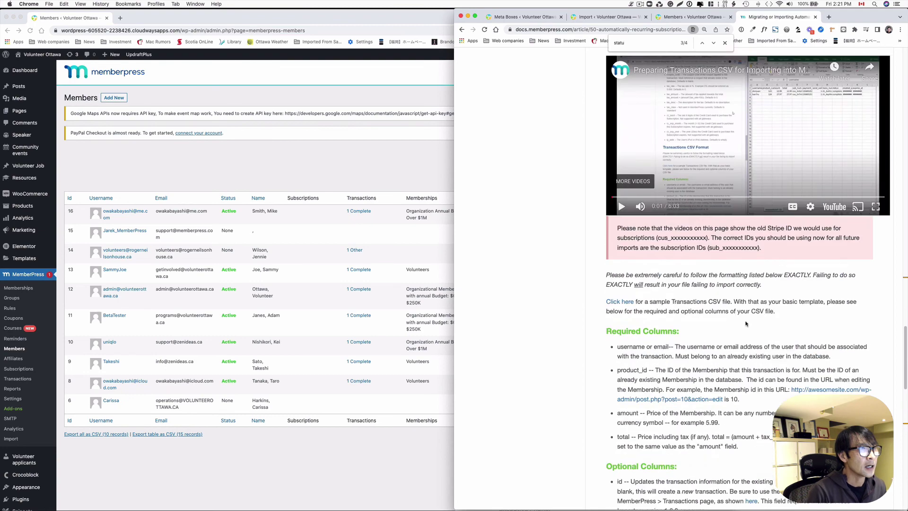
scroll(741, 319, up, 20)
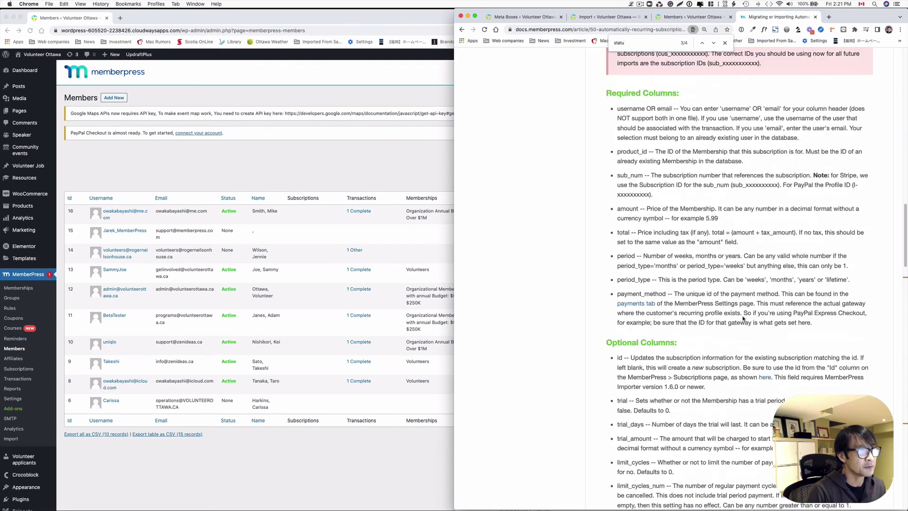
scroll(742, 320, up, 2)
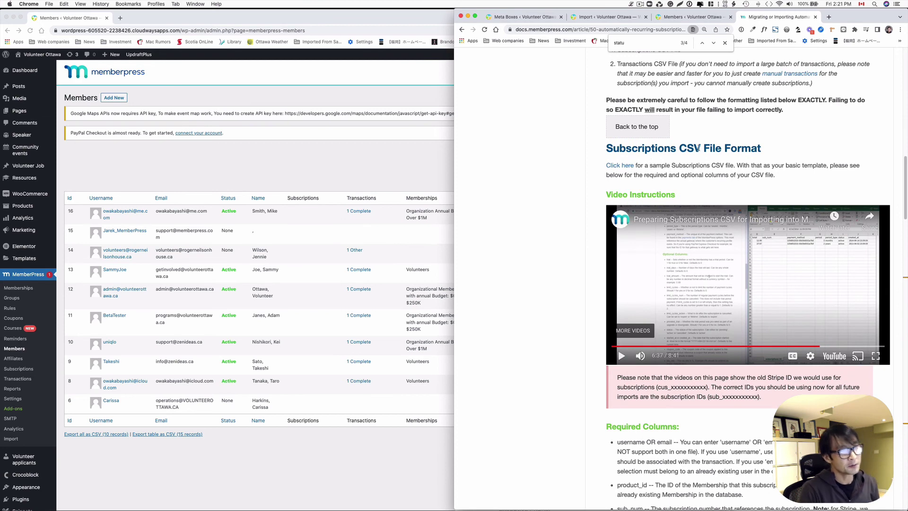
scroll(686, 189, down, 4)
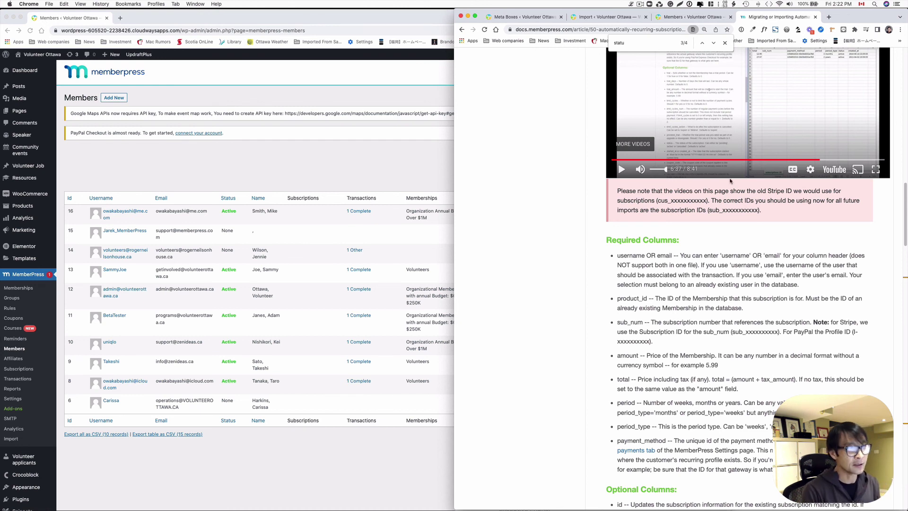
Scroll up the subscription-import docs to the video on preparing the Subscriptions CSV.
scroll(620, 239, up, 3)
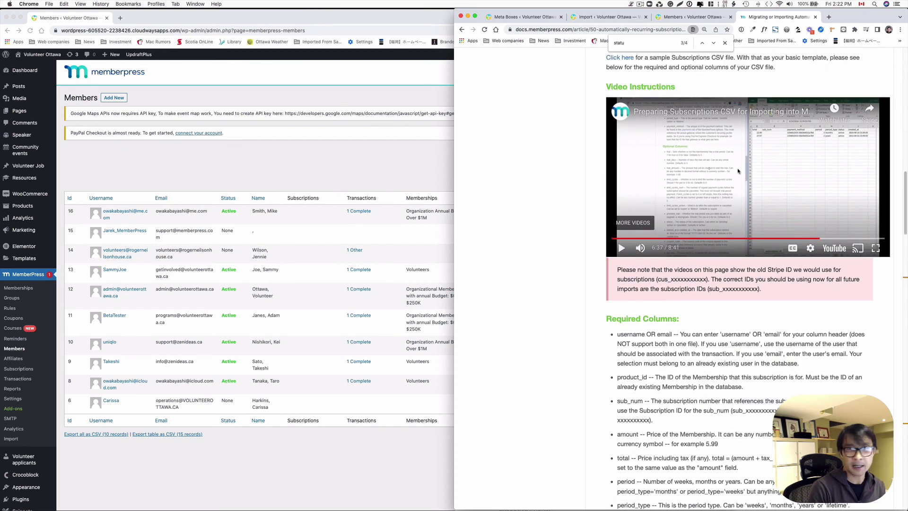